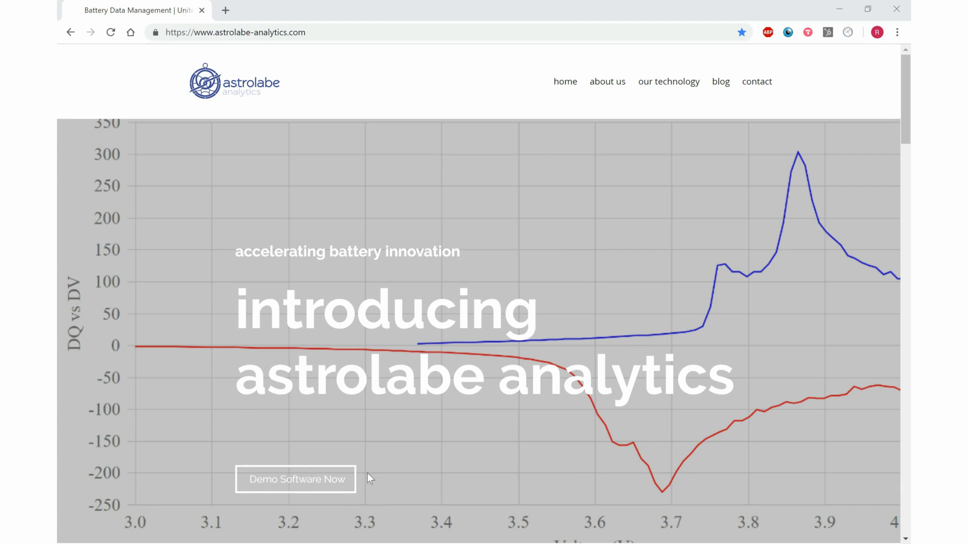
Launch the Astrolabe demo from the company website and sign in to reach the uploaded battery files.
{"action": "left_click", "coordinate": [304, 482]}
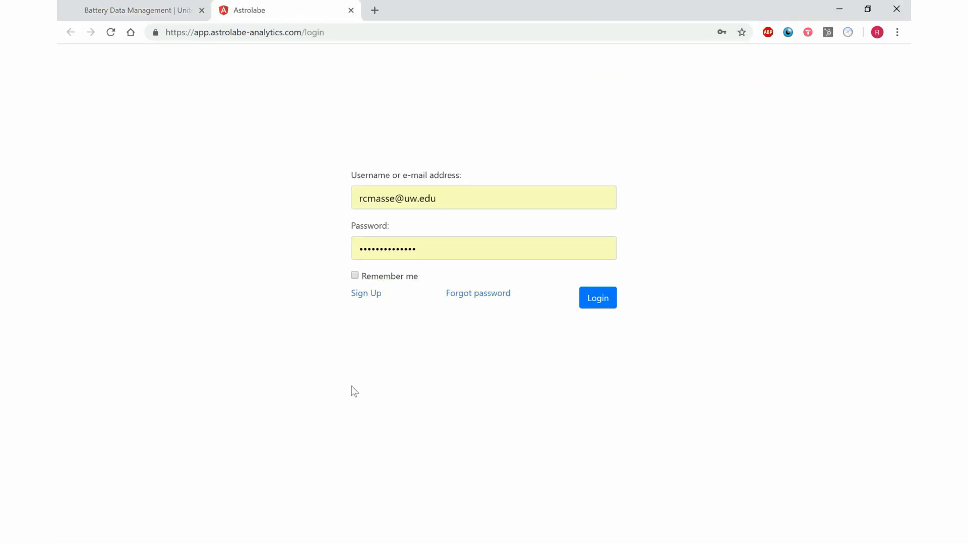
{"action": "left_click", "coordinate": [377, 299]}
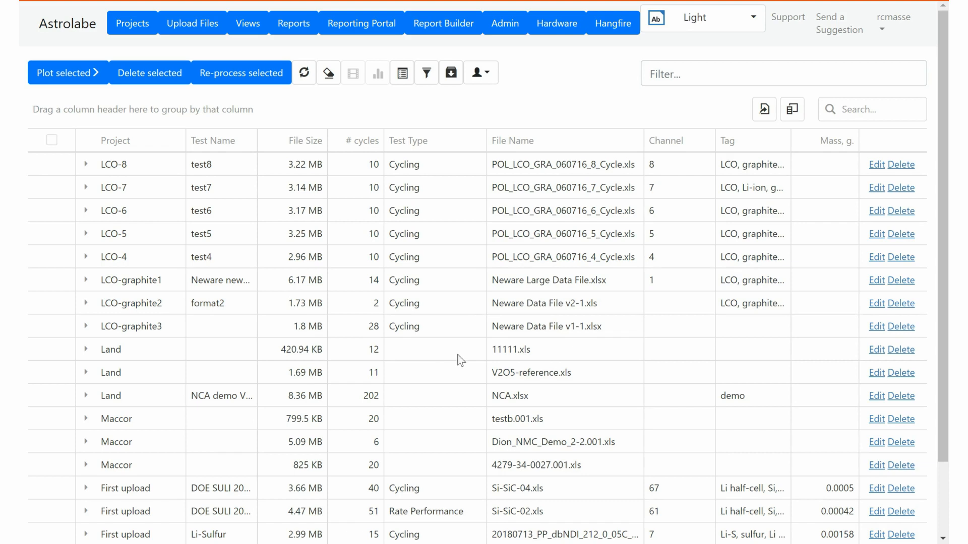
Pick NCA.xlsx on the Upload Files page, name the project 'aqsdfasdadsf2', and upload it.
{"action": "left_click", "coordinate": [192, 23]}
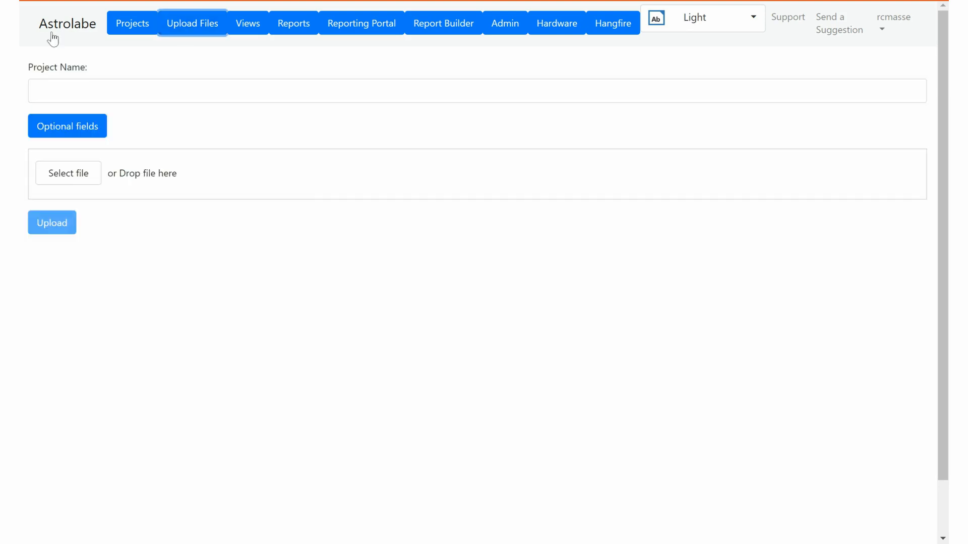
{"action": "left_click", "coordinate": [69, 173]}
{"action": "left_click", "coordinate": [178, 152]}
{"action": "left_click", "coordinate": [586, 463]}
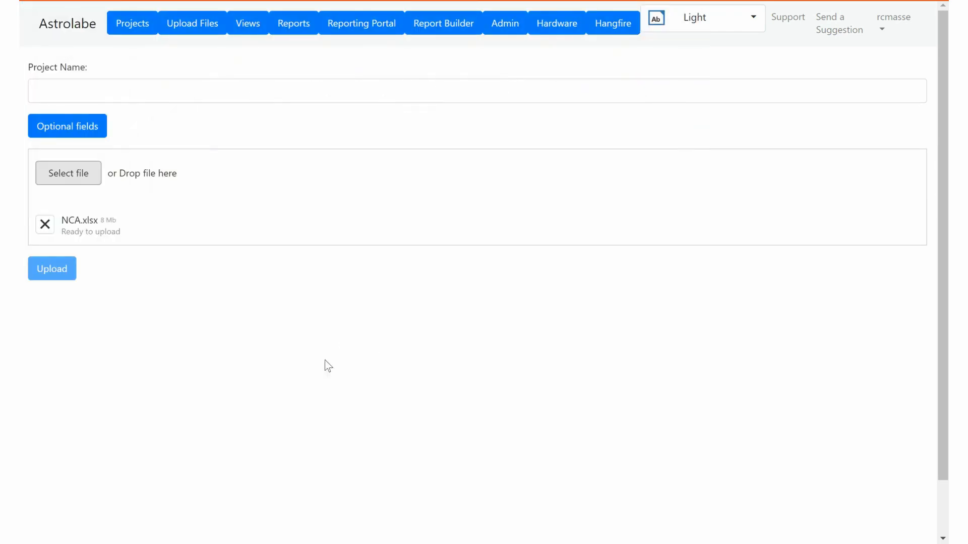
{"action": "left_click", "coordinate": [155, 93]}
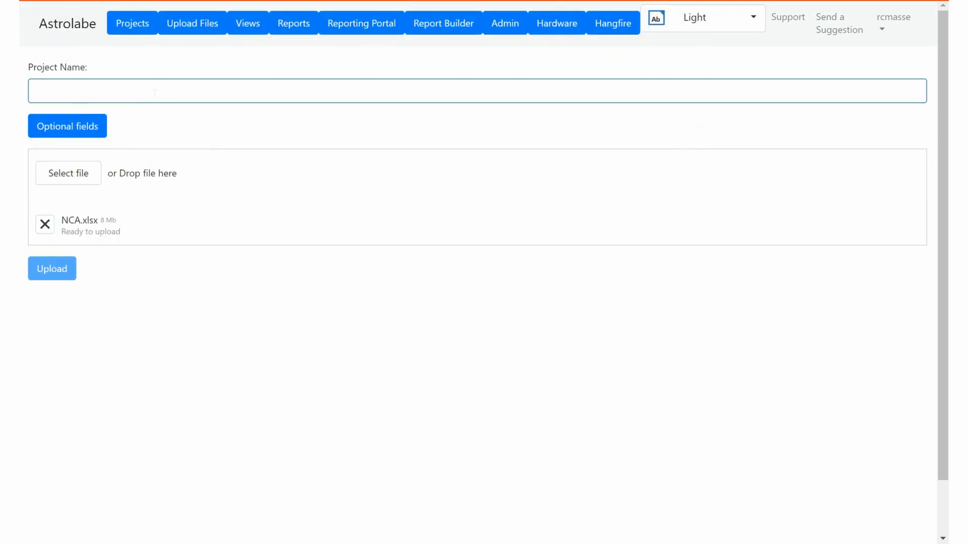
{"action": "type", "text": "aqsdfasdadsf2"}
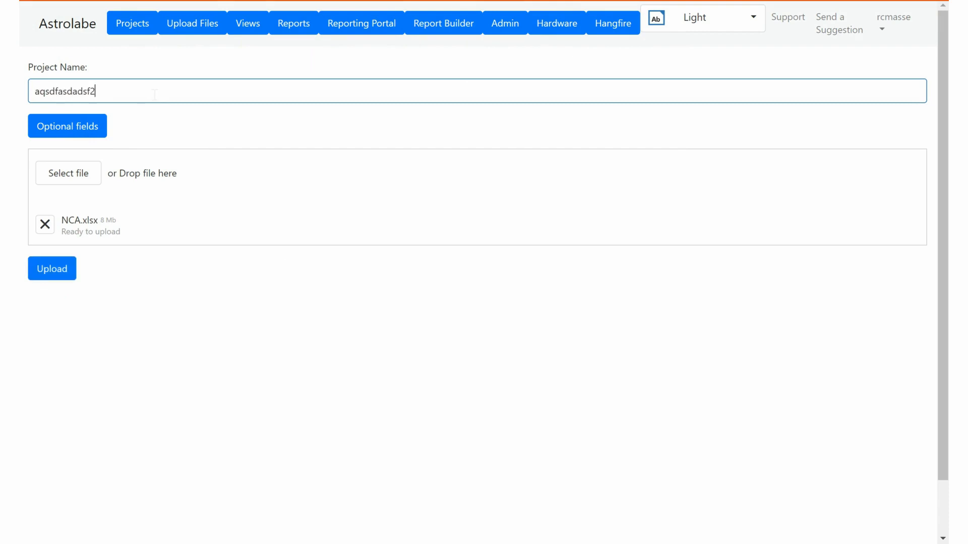
{"action": "left_click", "coordinate": [42, 273]}
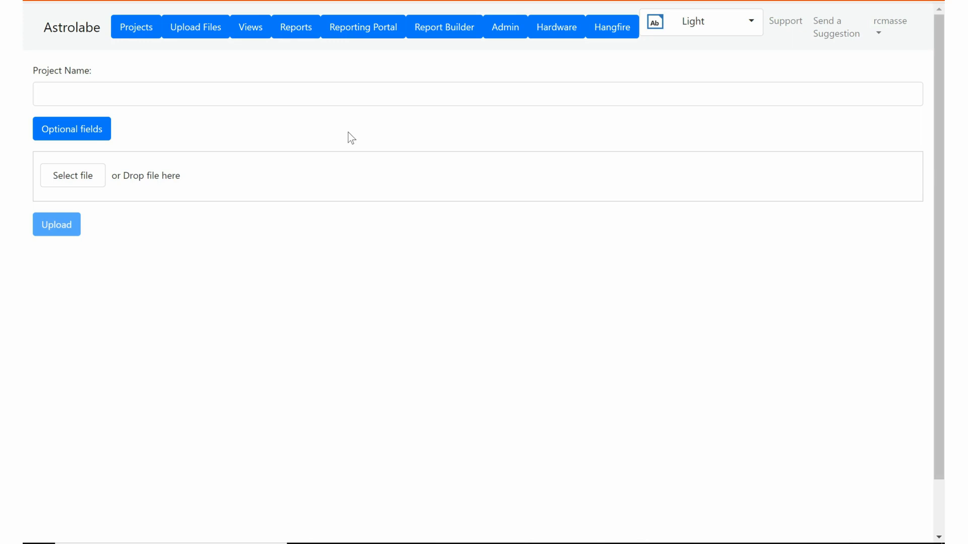
{"action": "left_click", "coordinate": [105, 174]}
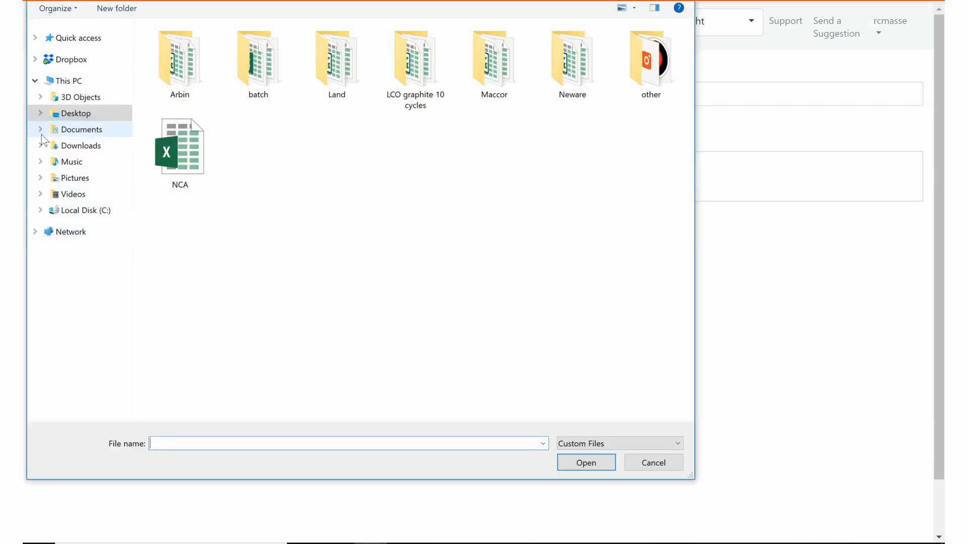
{"action": "left_click", "coordinate": [568, 443]}
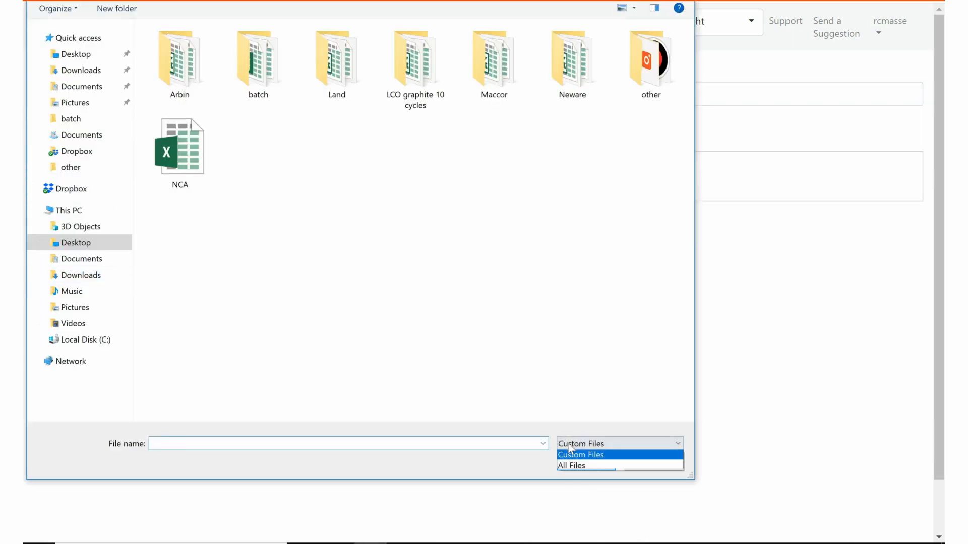
{"action": "left_click", "coordinate": [570, 472]}
{"action": "left_click", "coordinate": [343, 159]}
{"action": "left_click", "coordinate": [597, 460]}
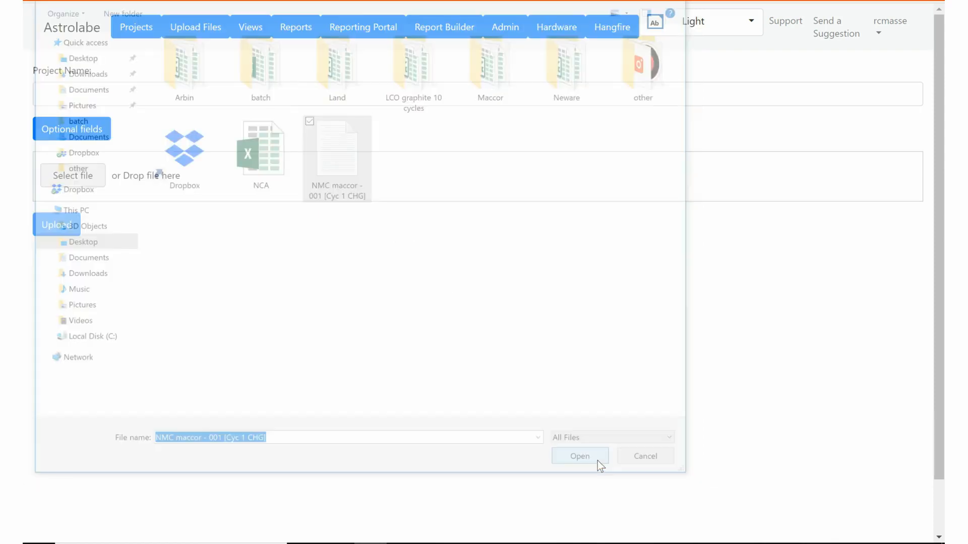
{"action": "left_click", "coordinate": [210, 98]}
{"action": "type", "text": "will it blend?"}
{"action": "left_click", "coordinate": [136, 260]}
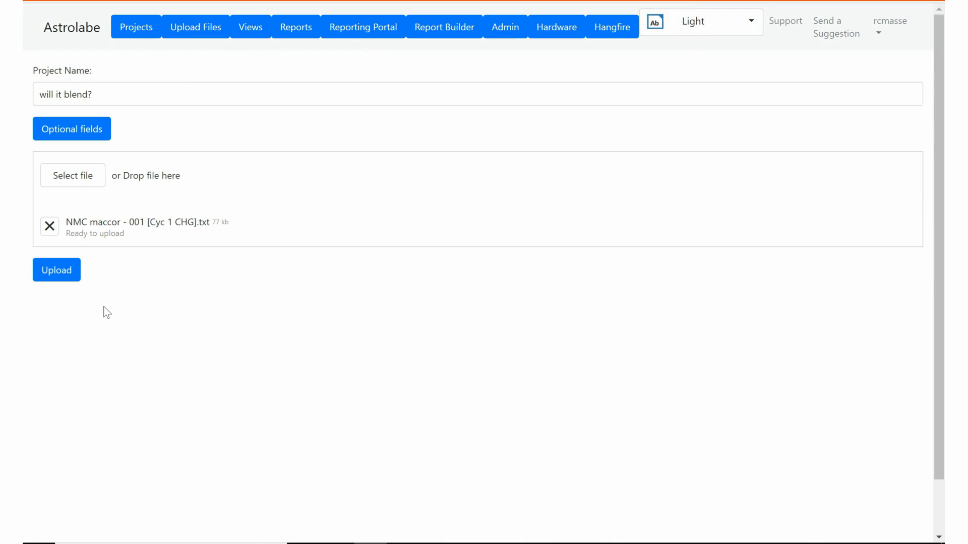
{"action": "left_click", "coordinate": [62, 282]}
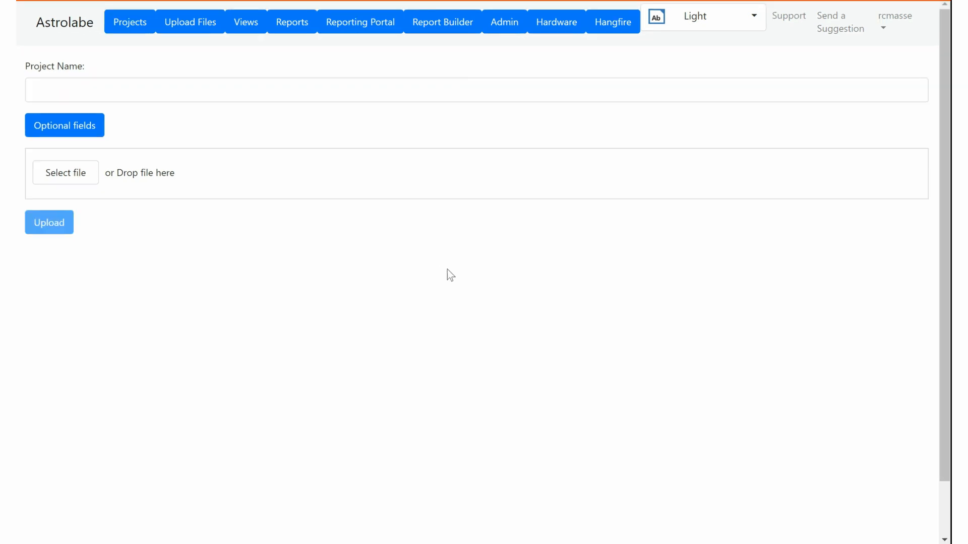
Select all 20 Silicon Anode Excel files and check the auto-filled Silicon Anode project name.
{"action": "left_click", "coordinate": [78, 177]}
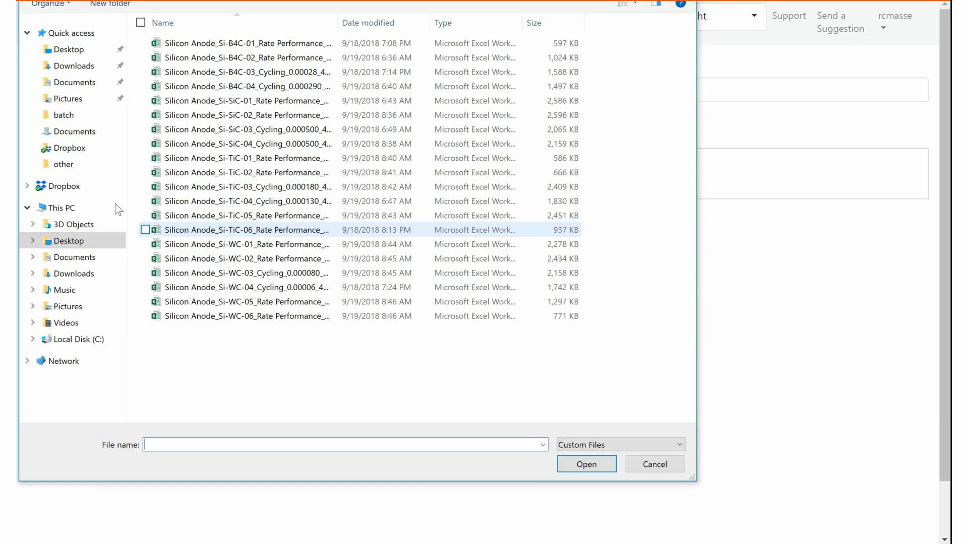
{"action": "left_click_drag", "start_coordinate": [653, 360], "coordinate": [136, 68]}
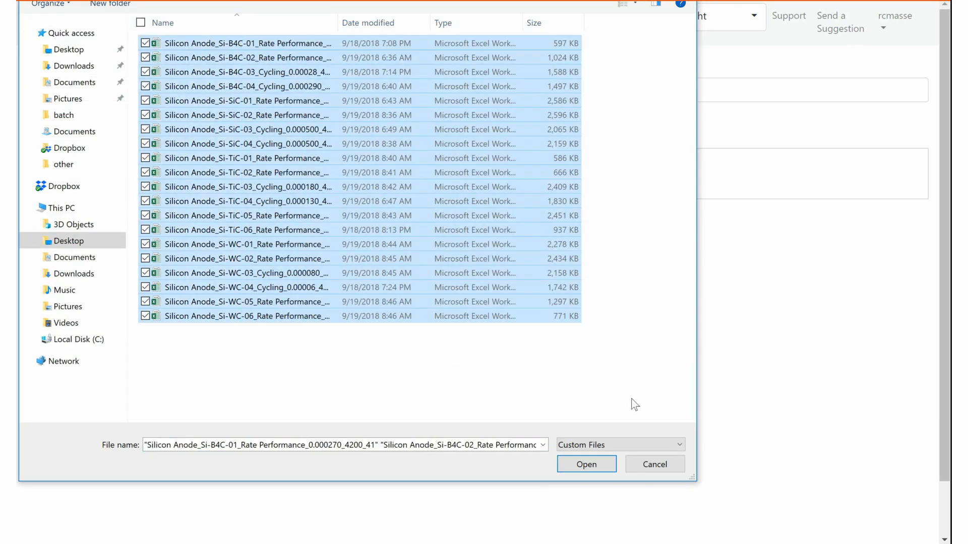
{"action": "left_click", "coordinate": [590, 467]}
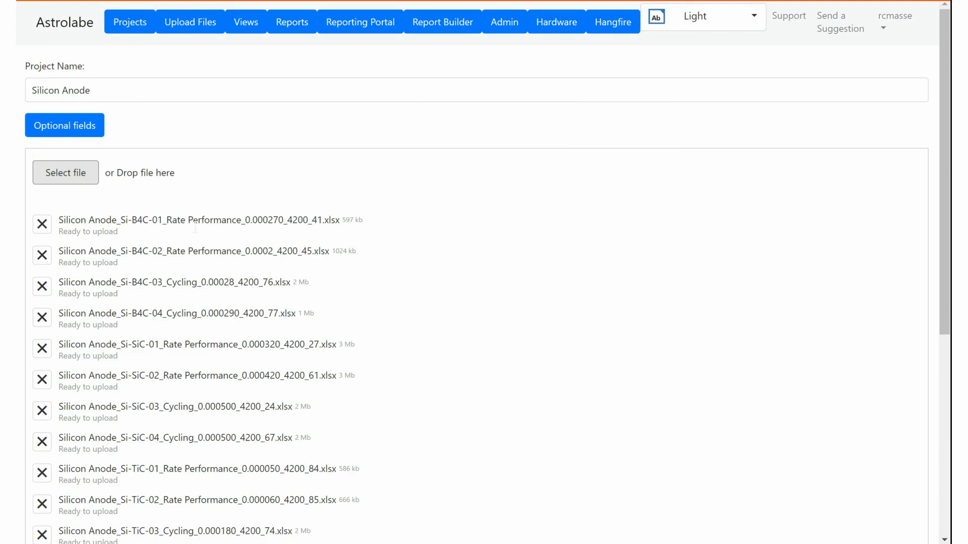
{"action": "left_click", "coordinate": [127, 100]}
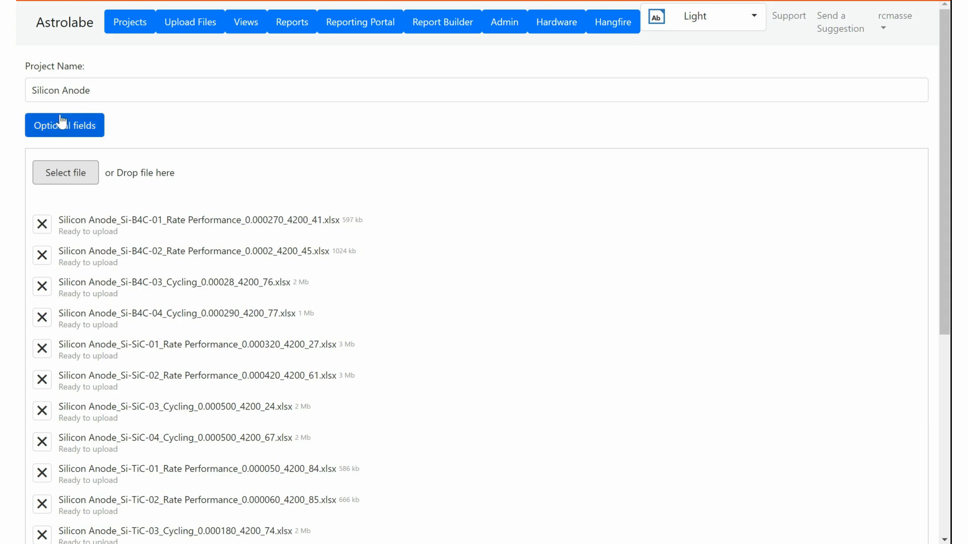
Review each file's test name and mass under Optional fields, then upload the batch.
{"action": "left_click", "coordinate": [85, 227]}
{"action": "left_click_drag", "start_coordinate": [72, 222], "coordinate": [339, 223]}
{"action": "left_click", "coordinate": [194, 147]}
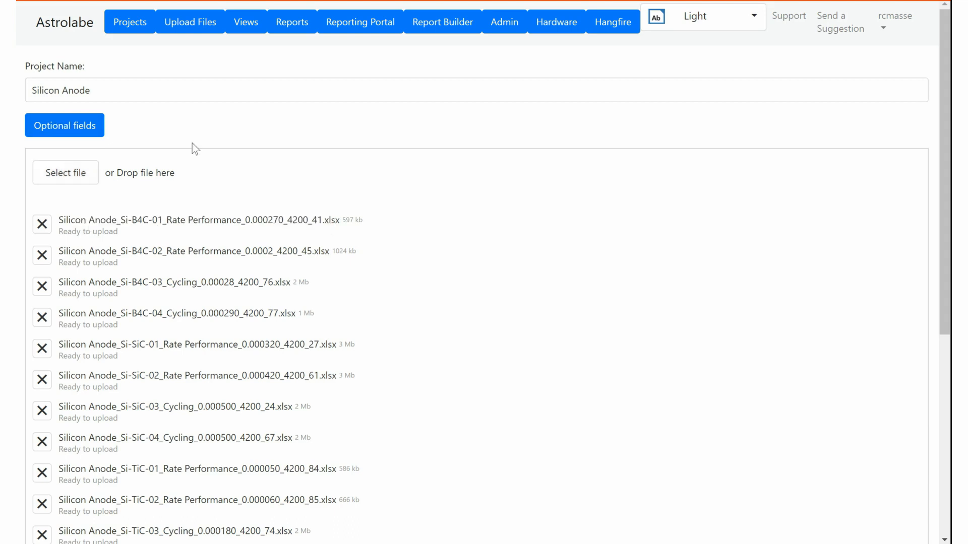
{"action": "left_click", "coordinate": [92, 130]}
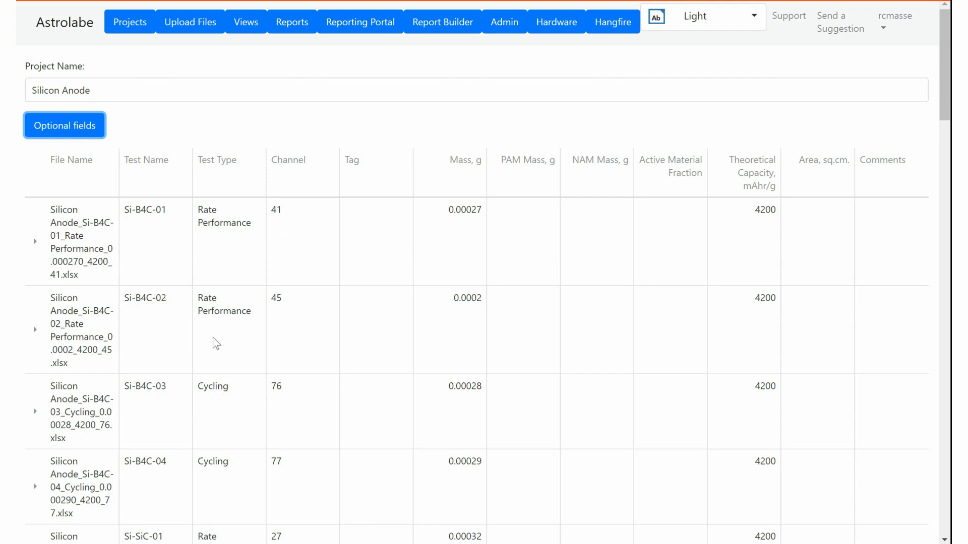
{"action": "left_click", "coordinate": [78, 91]}
{"action": "scroll", "coordinate": [112, 261], "scroll_direction": "down", "scroll_amount": 5}
{"action": "scroll", "coordinate": [103, 256], "scroll_direction": "down", "scroll_amount": 15}
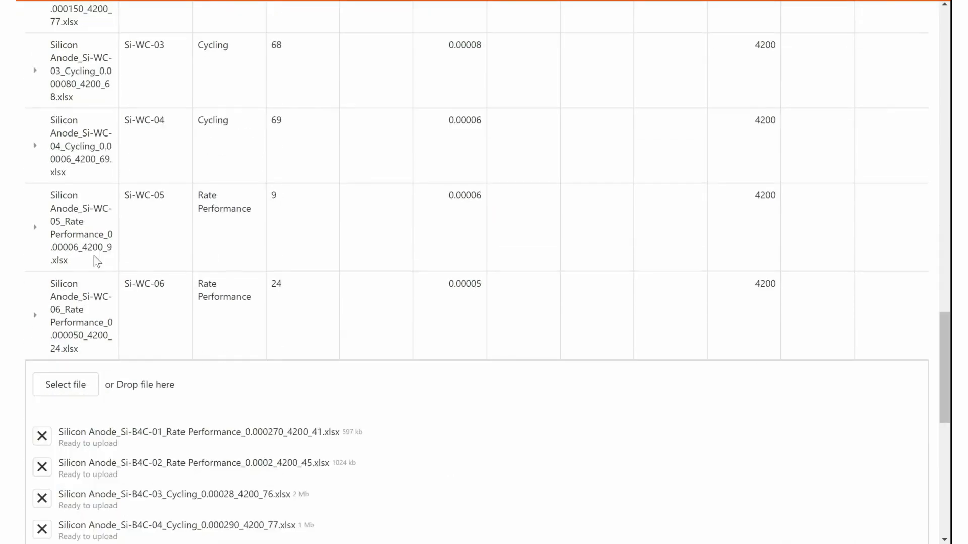
{"action": "scroll", "coordinate": [90, 258], "scroll_direction": "down", "scroll_amount": 2}
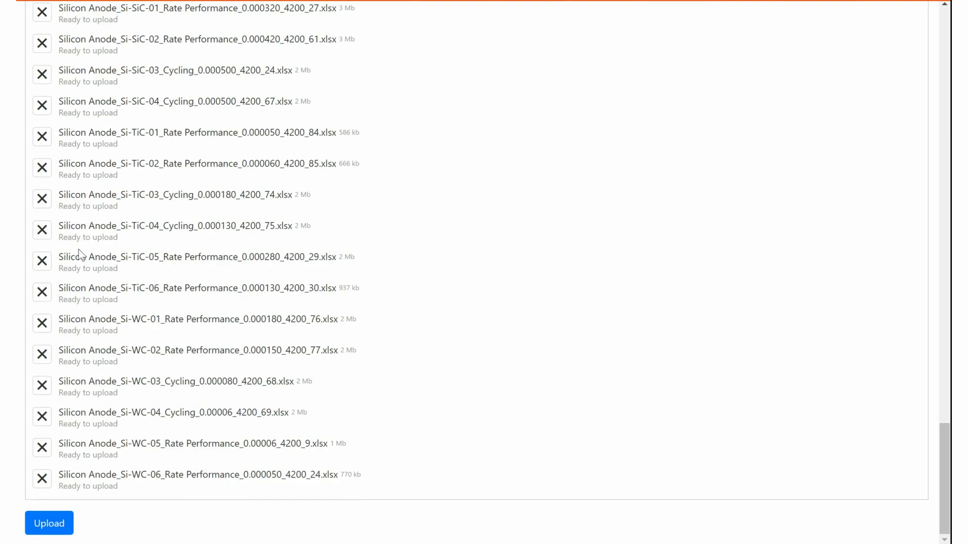
{"action": "left_click", "coordinate": [53, 526]}
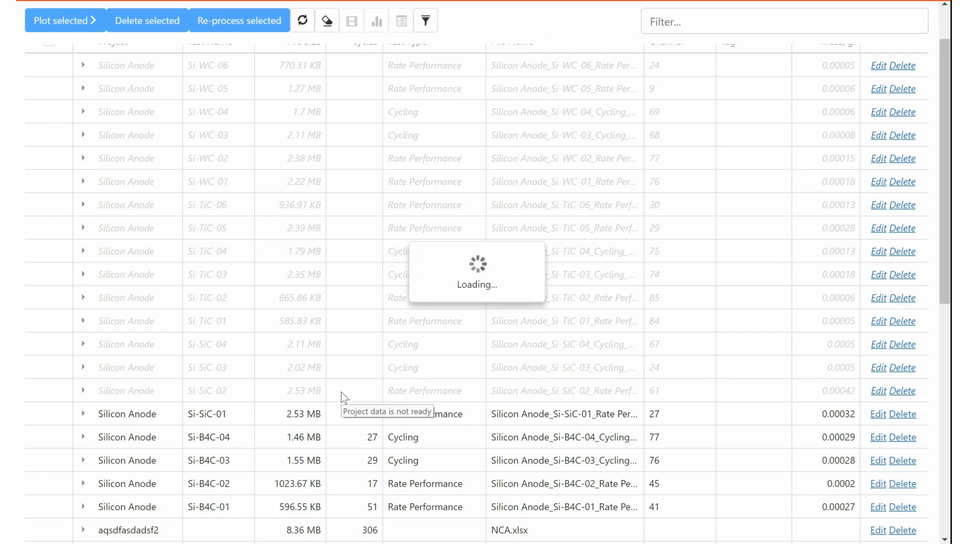
Wait until the Silicon Anode rows finish loading with cycle counts, test types, channels and masses.
{"action": "scroll", "coordinate": [343, 387], "scroll_direction": "up", "scroll_amount": 2}
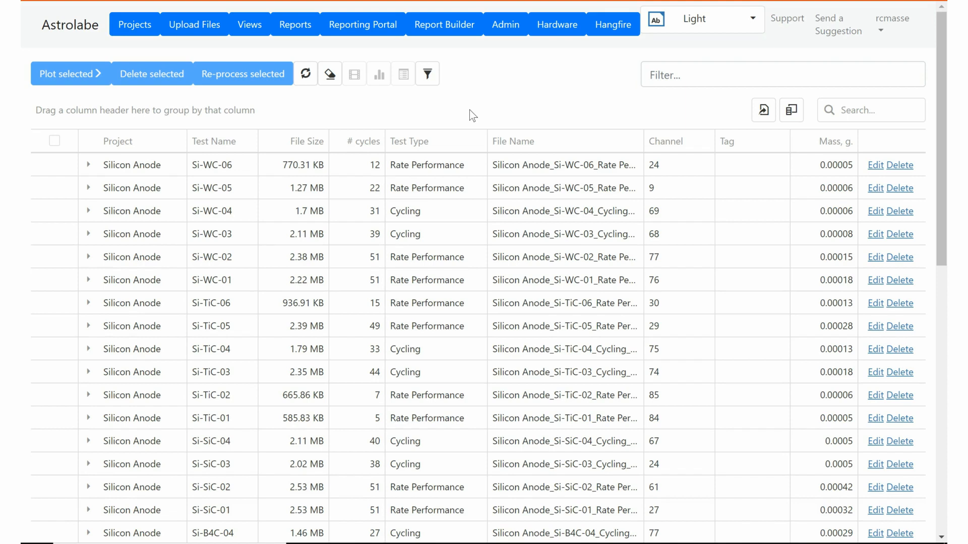
{"action": "left_click", "coordinate": [875, 120]}
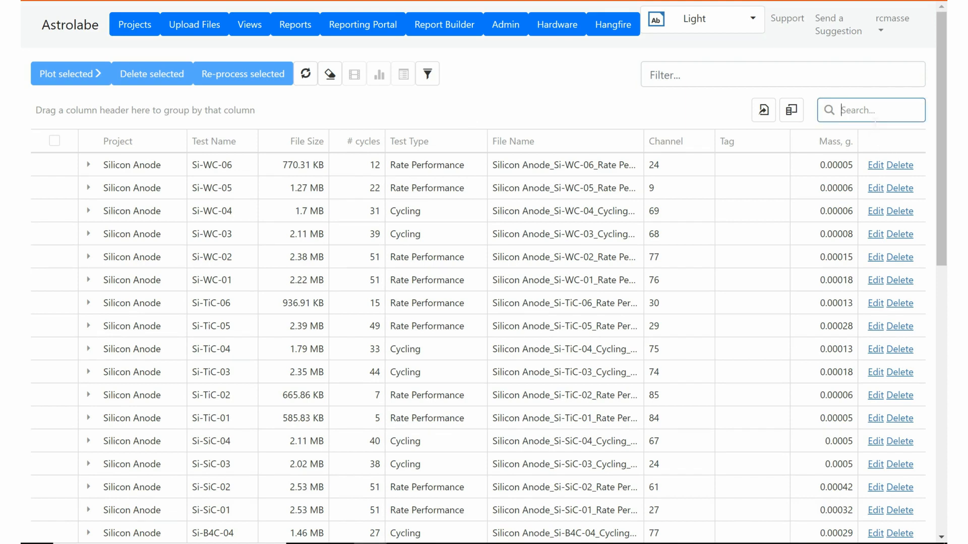
{"action": "type", "text": "lco"}
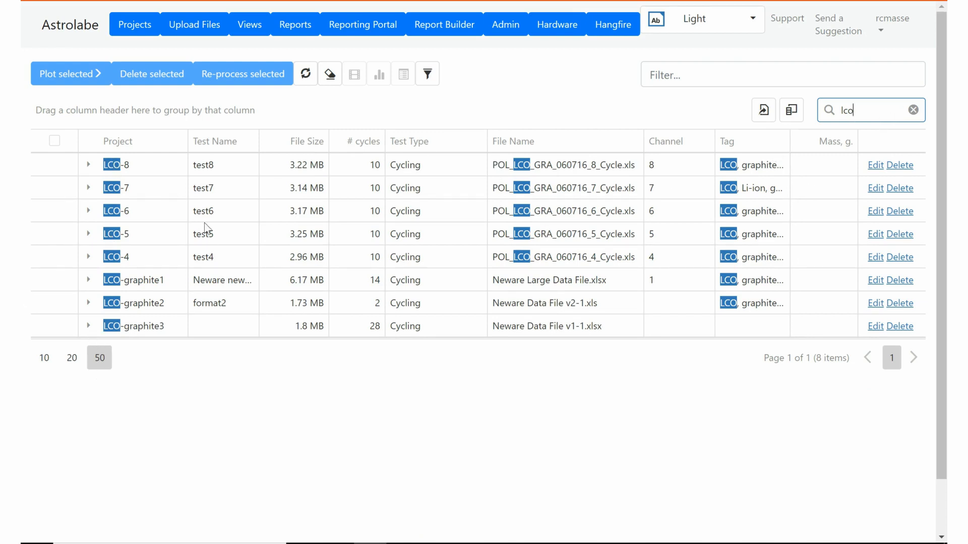
{"action": "double_click", "coordinate": [846, 109]}
{"action": "key", "text": "BackSpace"}
{"action": "left_click", "coordinate": [750, 83]}
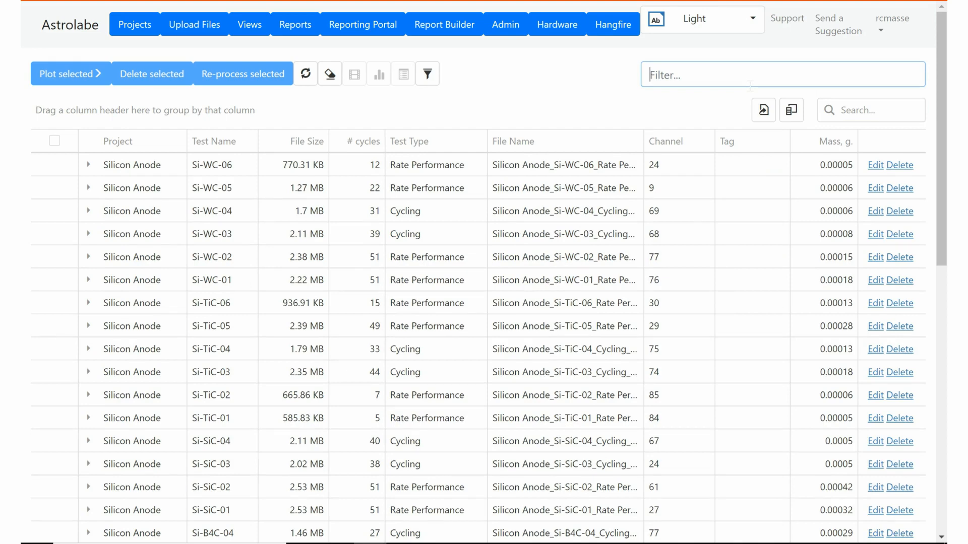
{"action": "type", "text": "NumCycles > 100"}
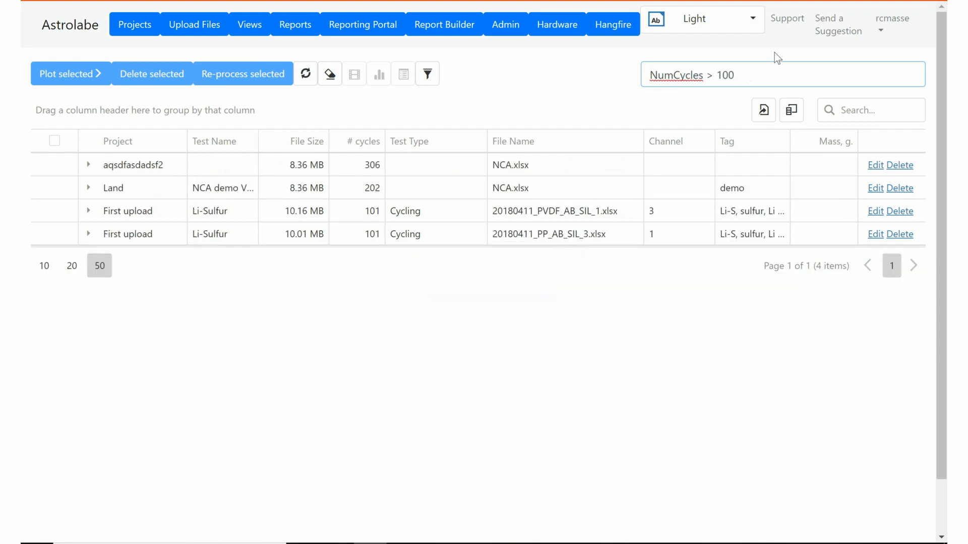
{"action": "key", "text": "Delete"}
{"action": "type", "text": "2"}
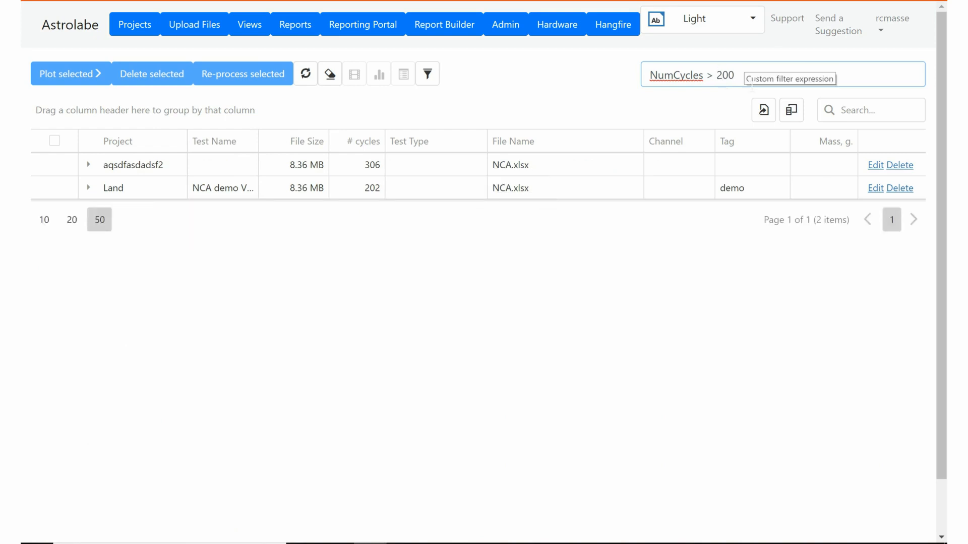
{"action": "left_click_drag", "start_coordinate": [752, 86], "coordinate": [656, 80]}
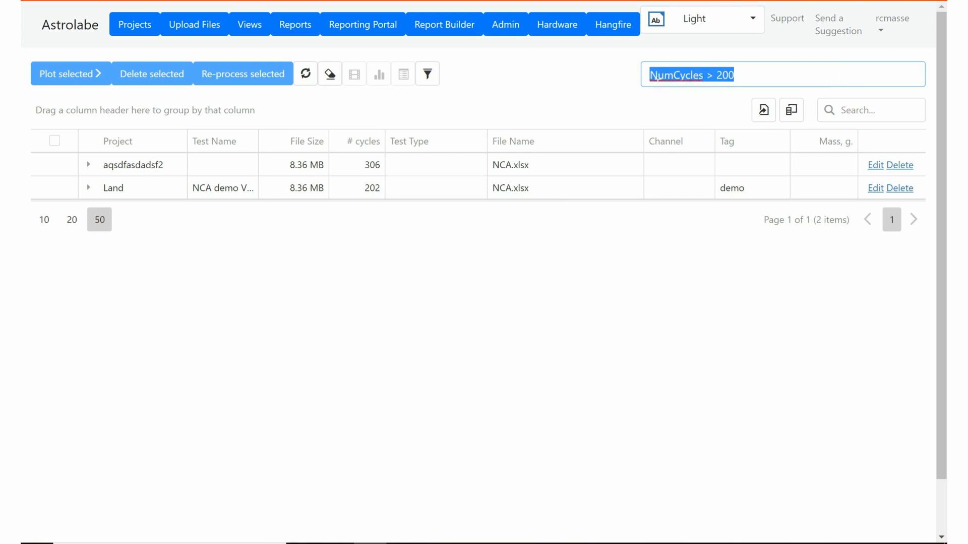
{"action": "key", "text": "Delete"}
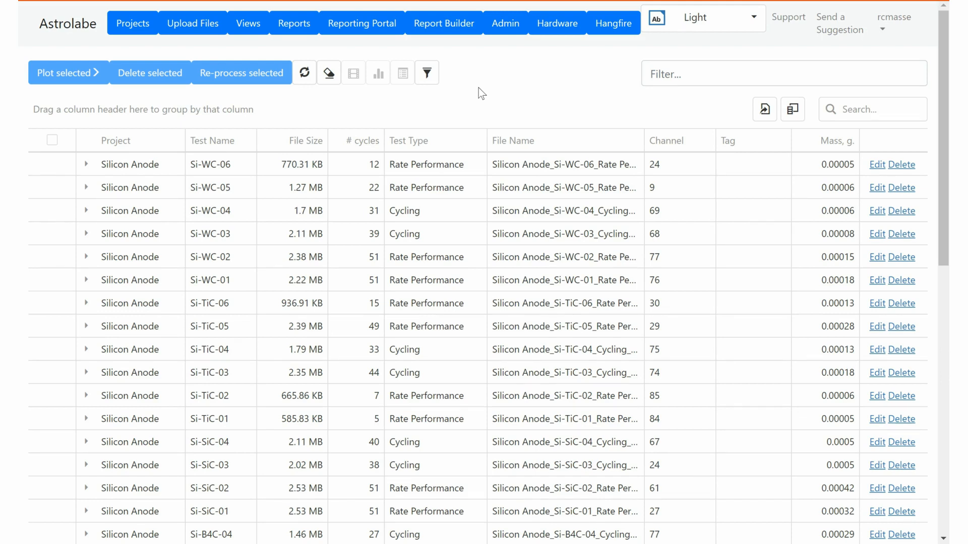
Search for 'lco' and plot capacity versus cycle for the LCO-8 test.
{"action": "left_click", "coordinate": [889, 112]}
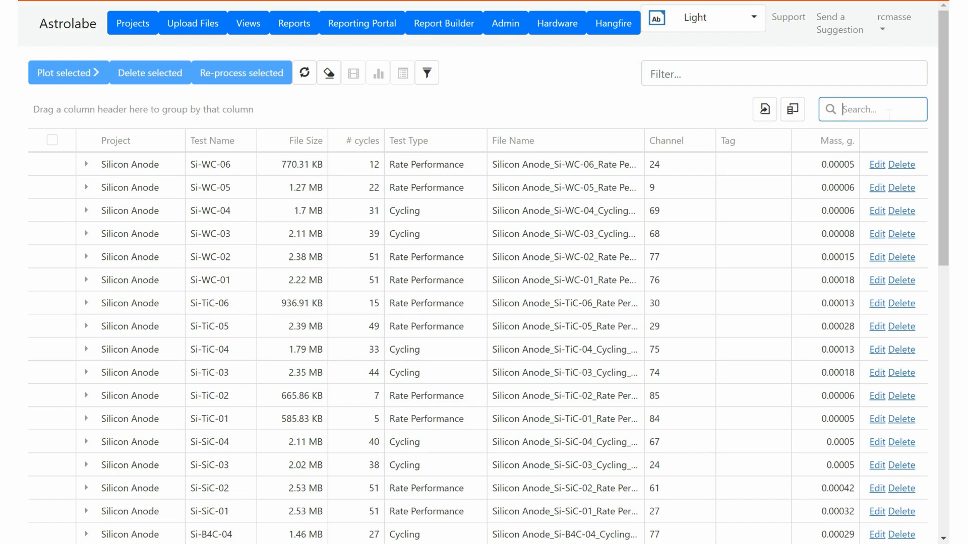
{"action": "type", "text": "lco"}
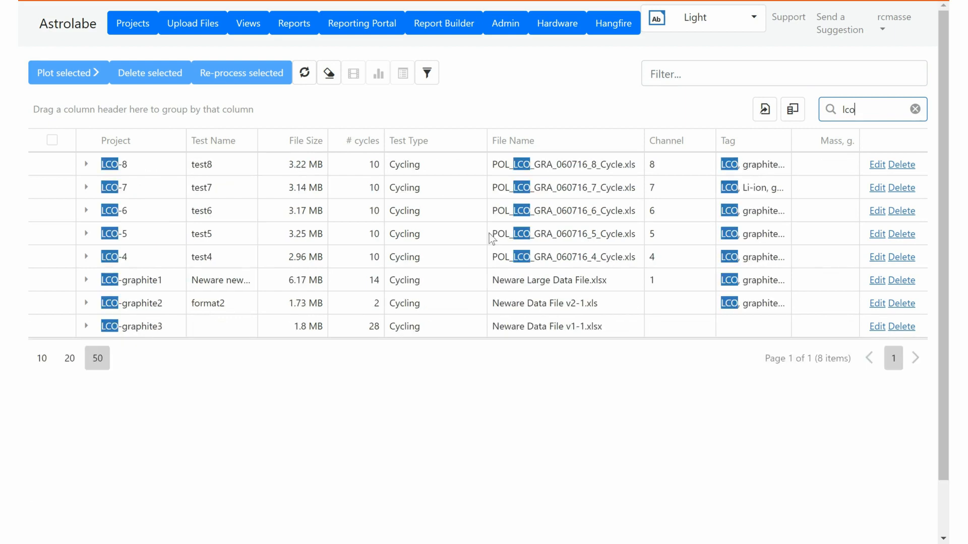
{"action": "left_click", "coordinate": [53, 165]}
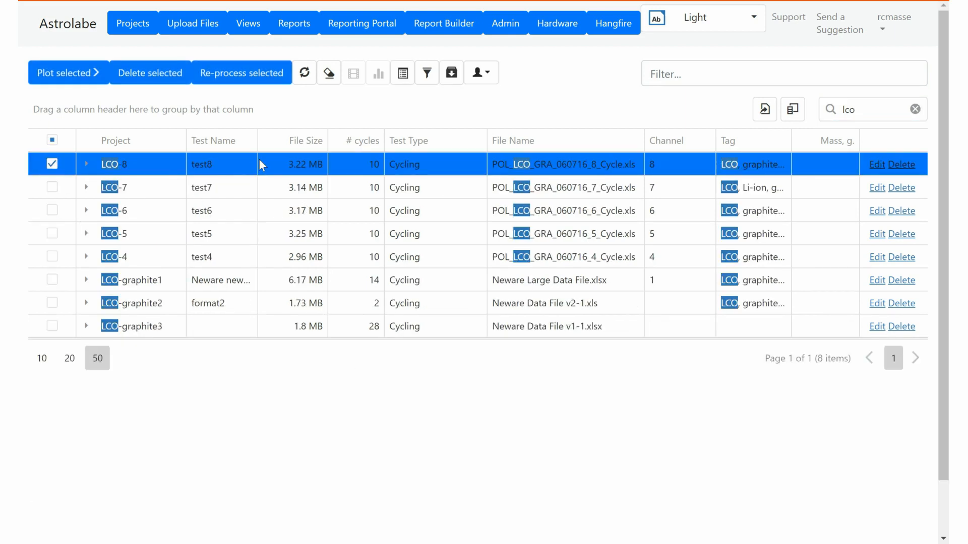
{"action": "left_click", "coordinate": [72, 76]}
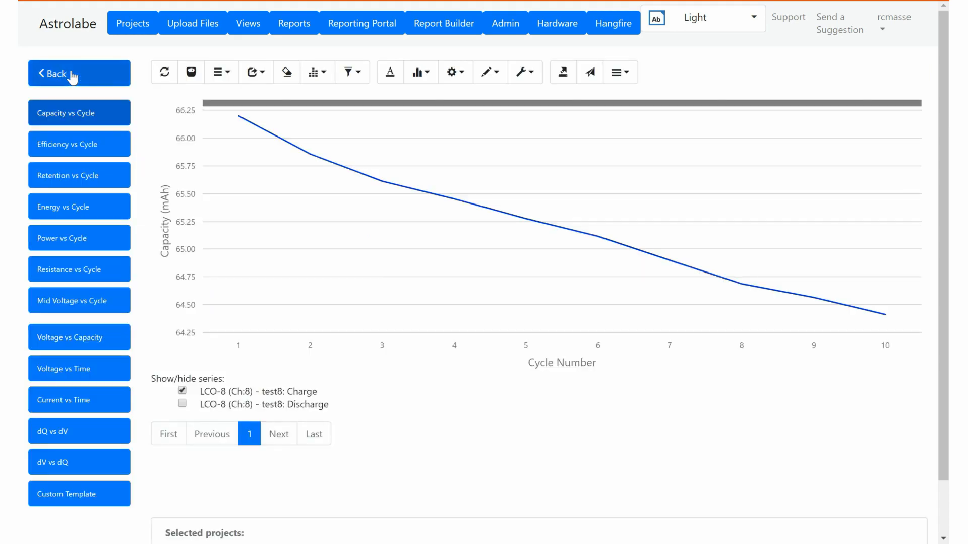
{"action": "mouse_move", "coordinate": [476, 193]}
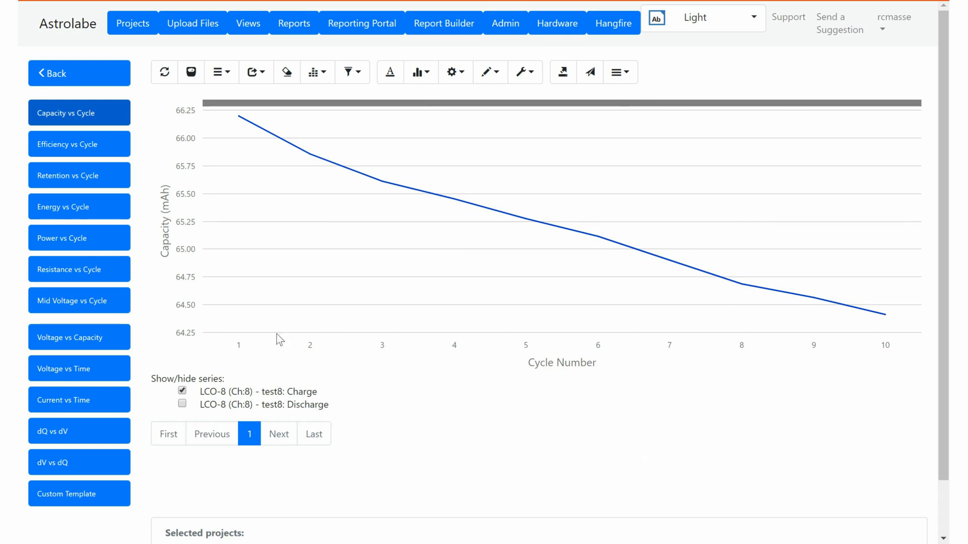
Switch LCO-8 to the dQ vs dV plot and add the Discharge (Cycle 1) series.
{"action": "left_click", "coordinate": [67, 434]}
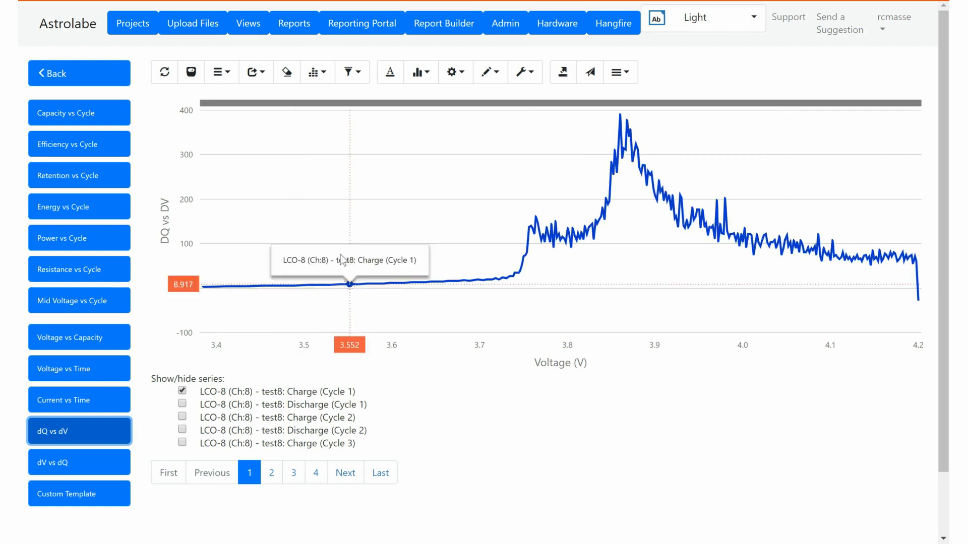
{"action": "left_click", "coordinate": [182, 403]}
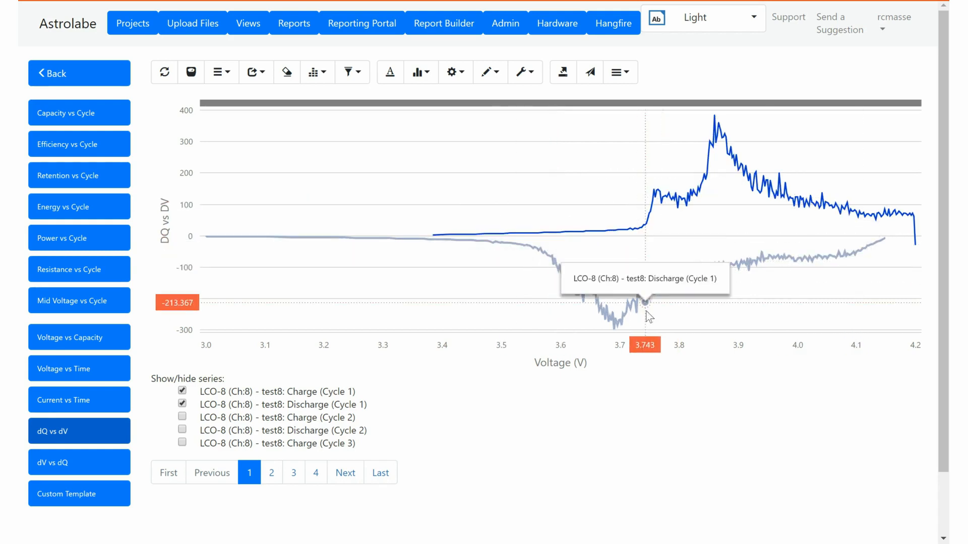
{"action": "left_click", "coordinate": [366, 75]}
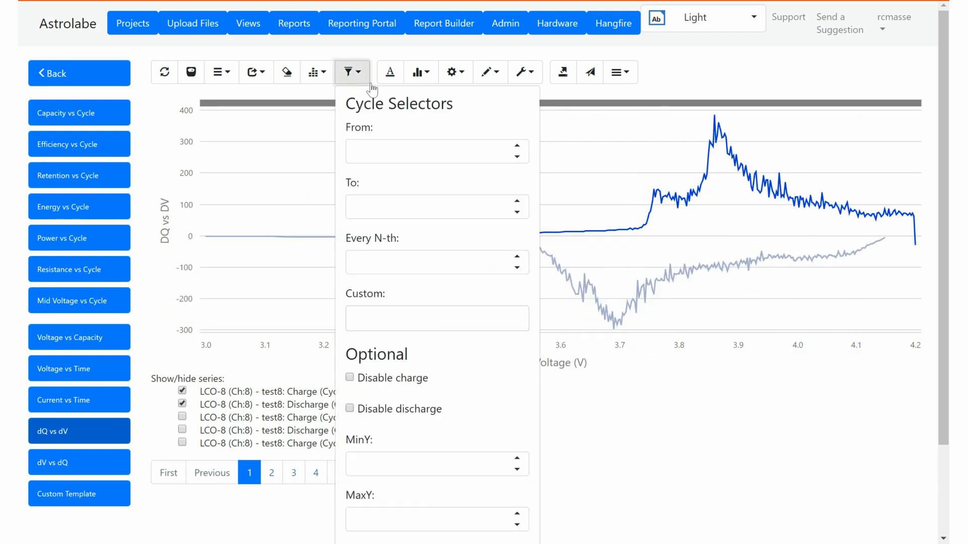
Enter 0.004 as the Differential Analysis Threshold and save it.
{"action": "scroll", "coordinate": [408, 151], "scroll_direction": "down", "scroll_amount": 2}
{"action": "left_click", "coordinate": [398, 492]}
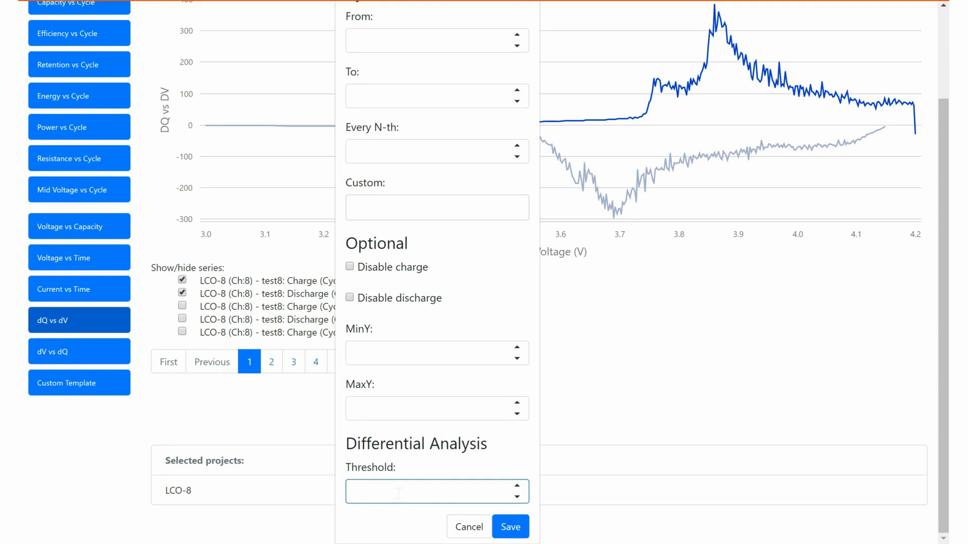
{"action": "type", "text": ".00"}
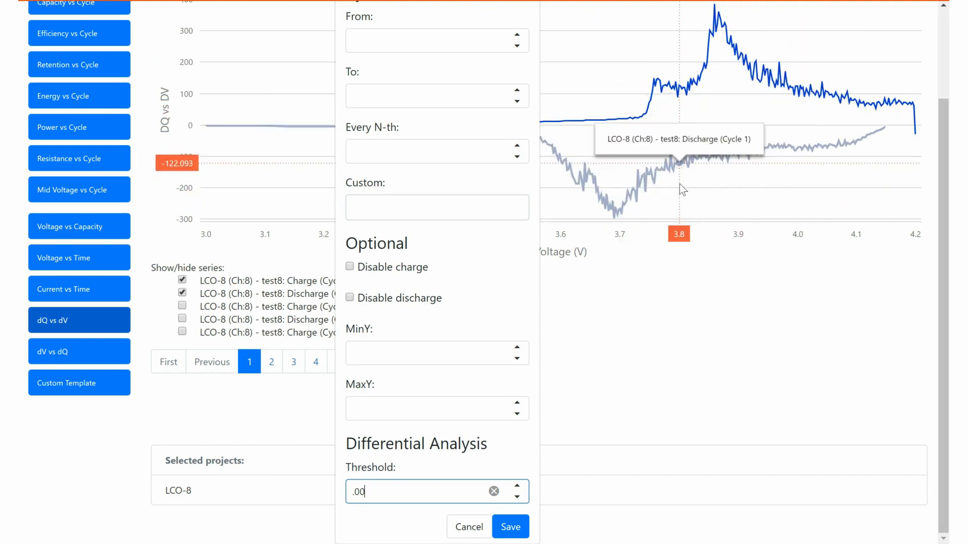
{"action": "type", "text": "4"}
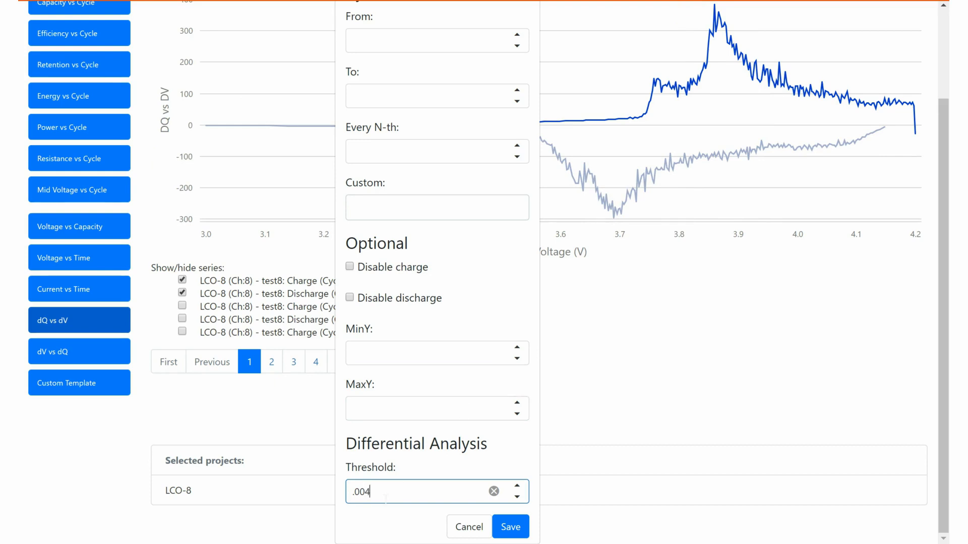
{"action": "left_click", "coordinate": [510, 527]}
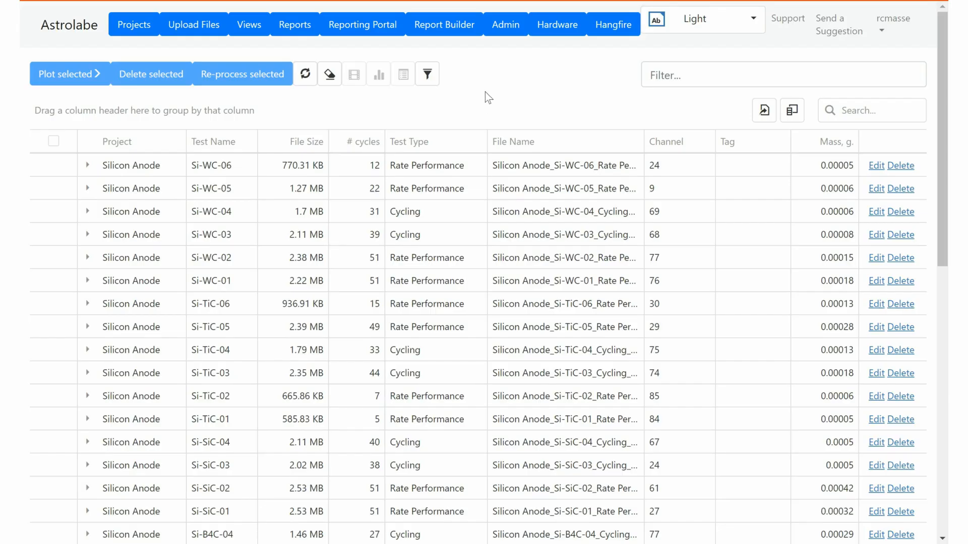
Search for 'sic' and plot Si-SiC-01 and Si-SiC-02 together.
{"action": "left_click", "coordinate": [857, 110]}
{"action": "type", "text": "sic"}
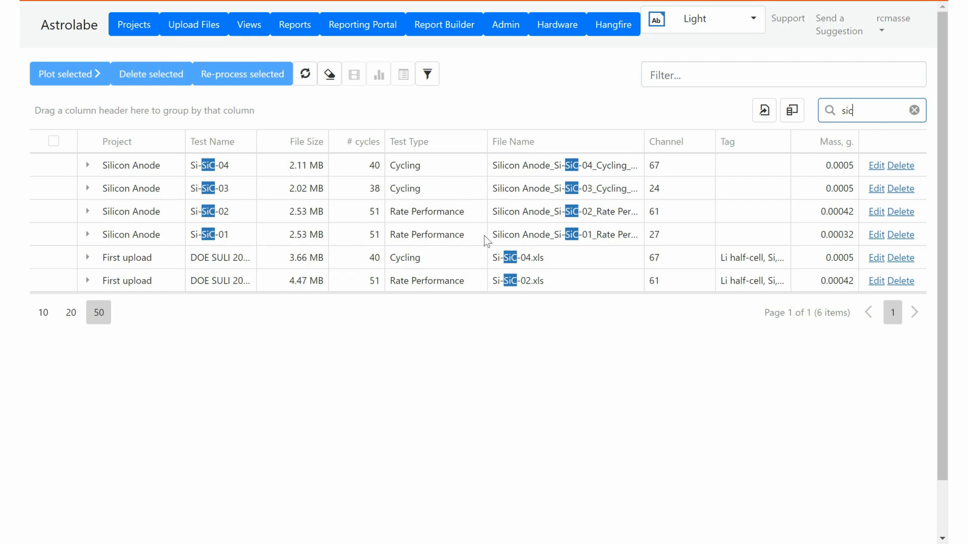
{"action": "left_click", "coordinate": [53, 234]}
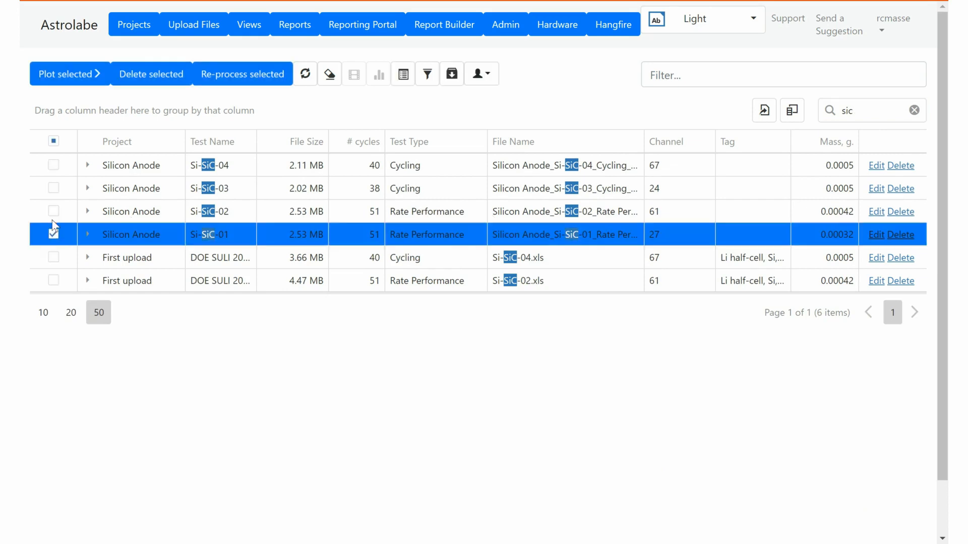
{"action": "left_click", "coordinate": [53, 211]}
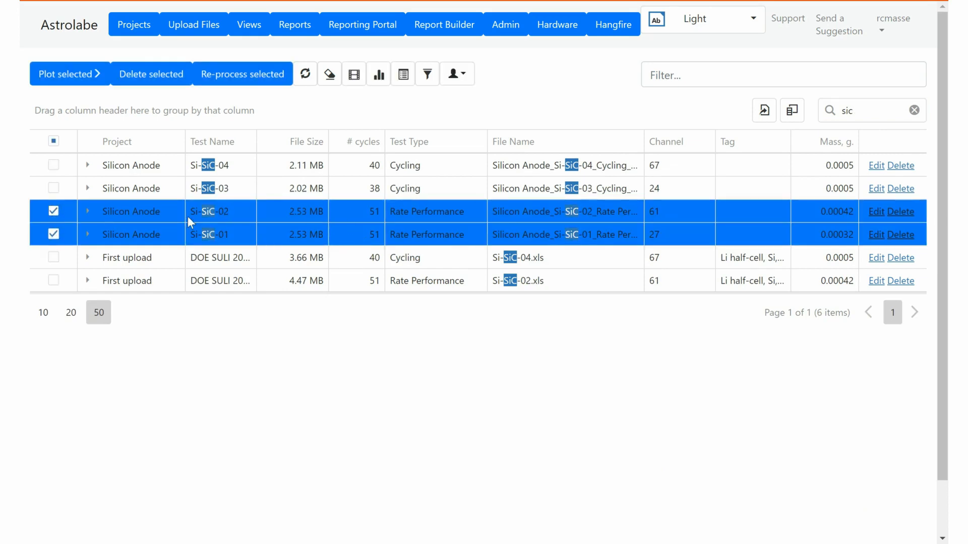
{"action": "left_click", "coordinate": [55, 75]}
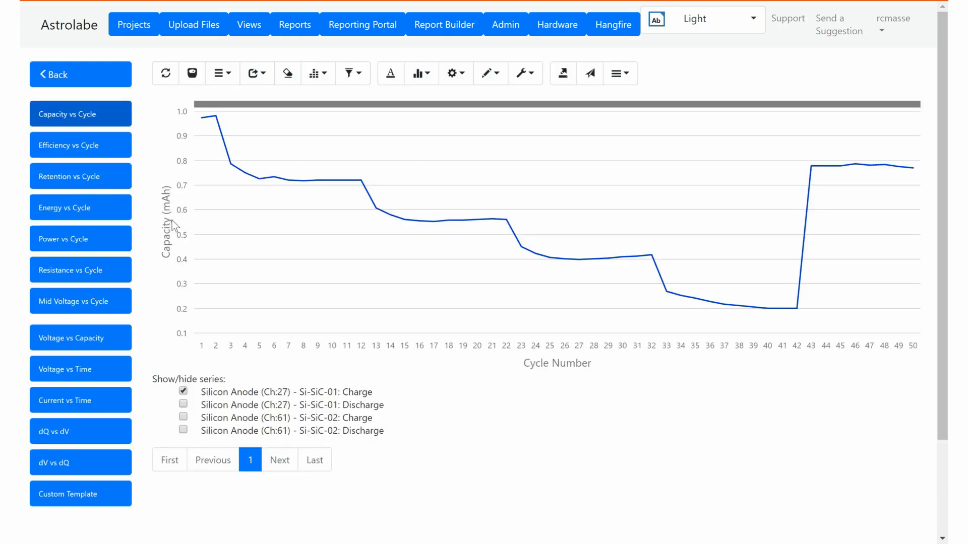
Add the Si-SiC-02: Charge series to the capacity-per-cycle chart.
{"action": "left_click", "coordinate": [183, 416]}
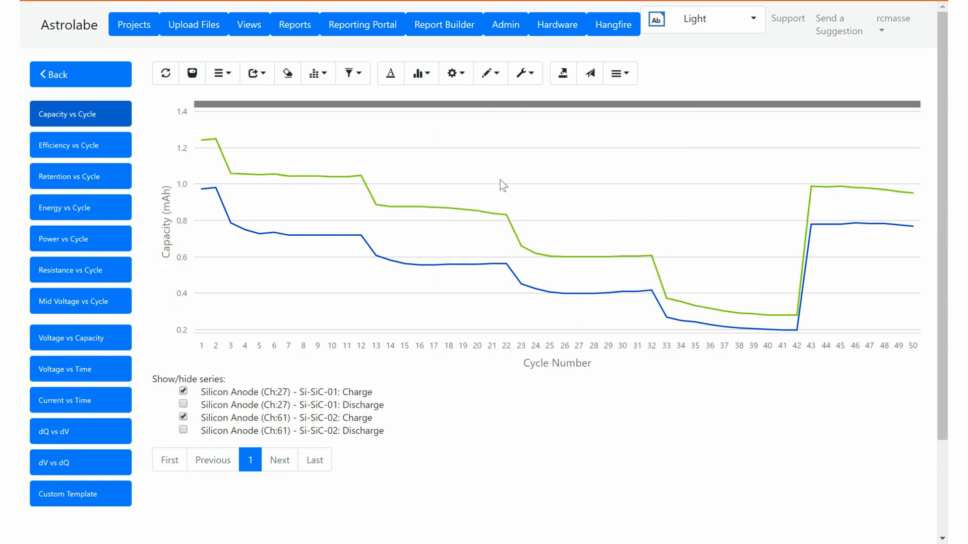
{"action": "left_click", "coordinate": [440, 75]}
Set Normalize by to Mass, g. and save, then reopen the unit settings and cancel unchanged.
{"action": "left_click", "coordinate": [456, 468]}
{"action": "left_click", "coordinate": [453, 514]}
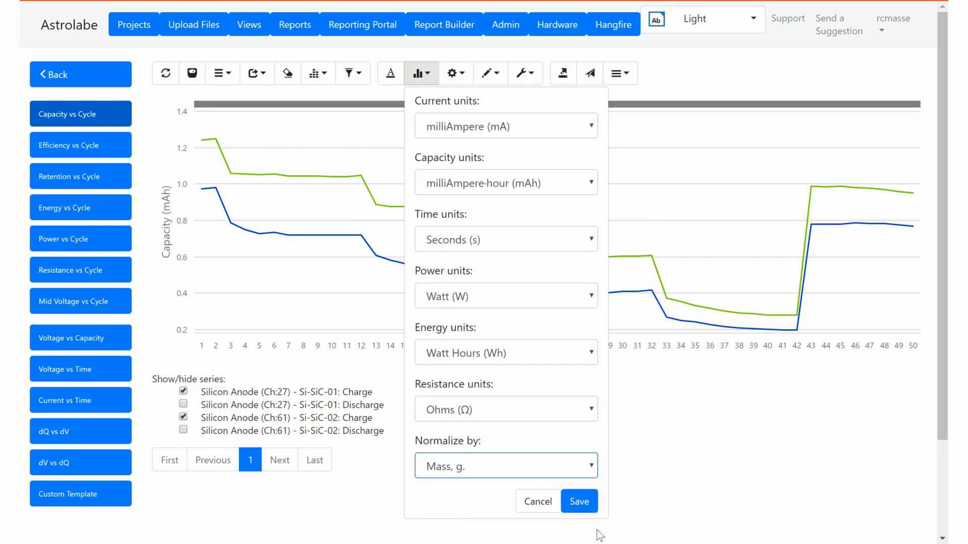
{"action": "left_click", "coordinate": [585, 503]}
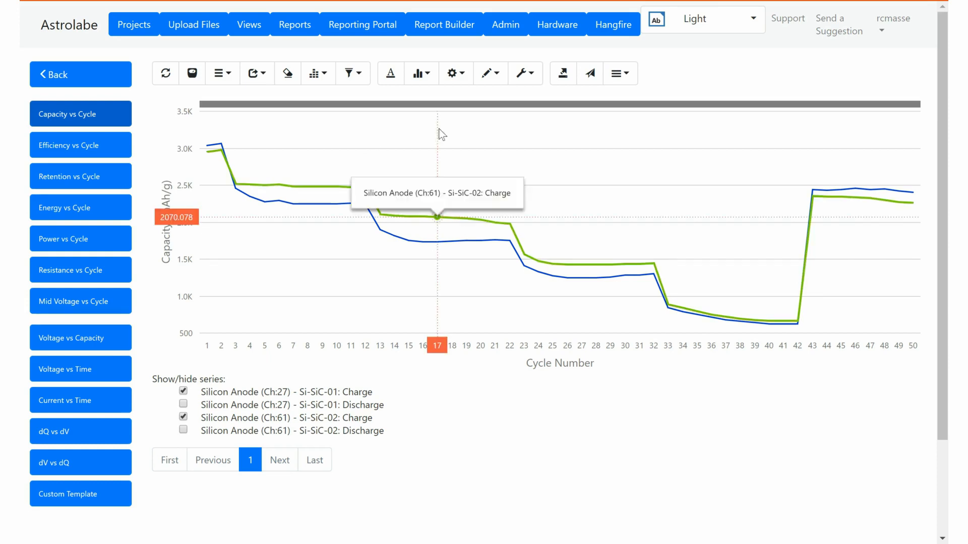
{"action": "left_click", "coordinate": [436, 80]}
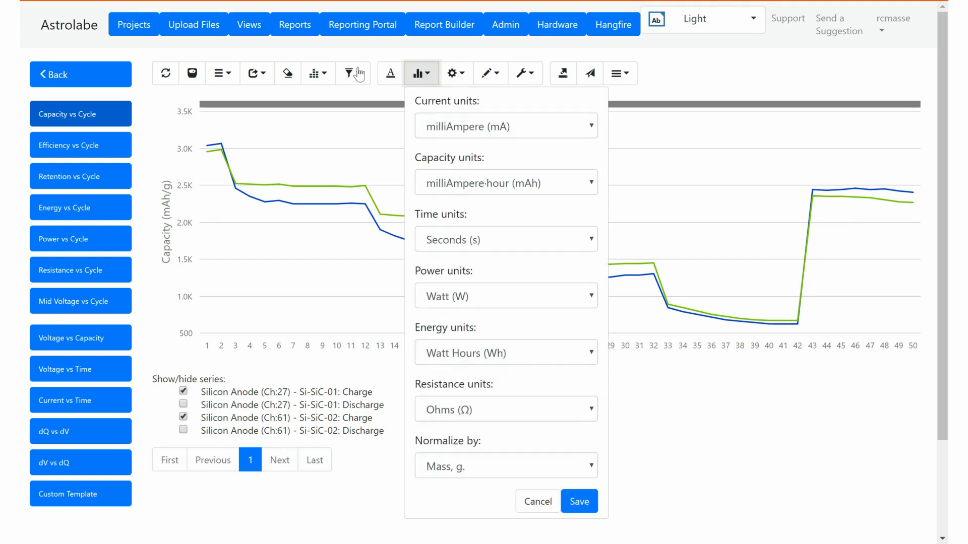
{"action": "left_click", "coordinate": [483, 474]}
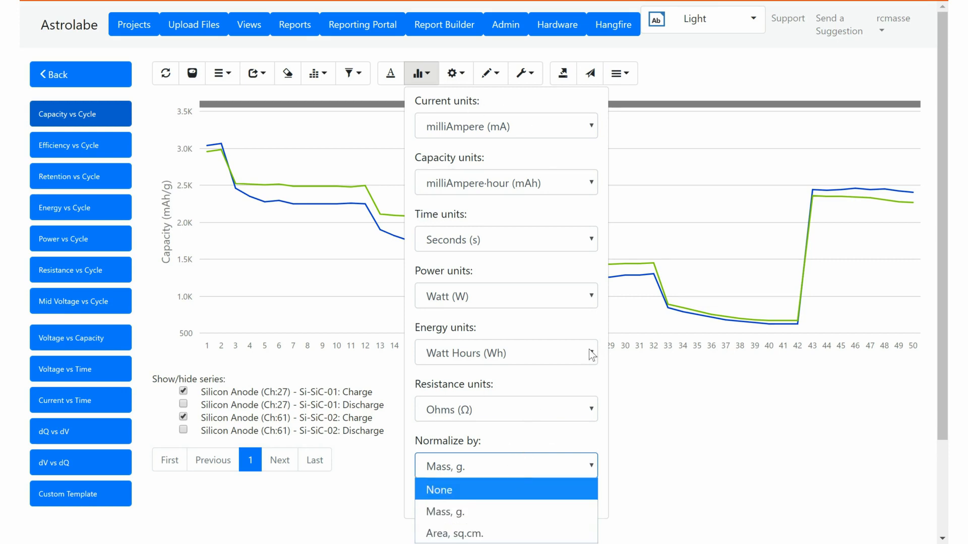
{"action": "left_click", "coordinate": [600, 389]}
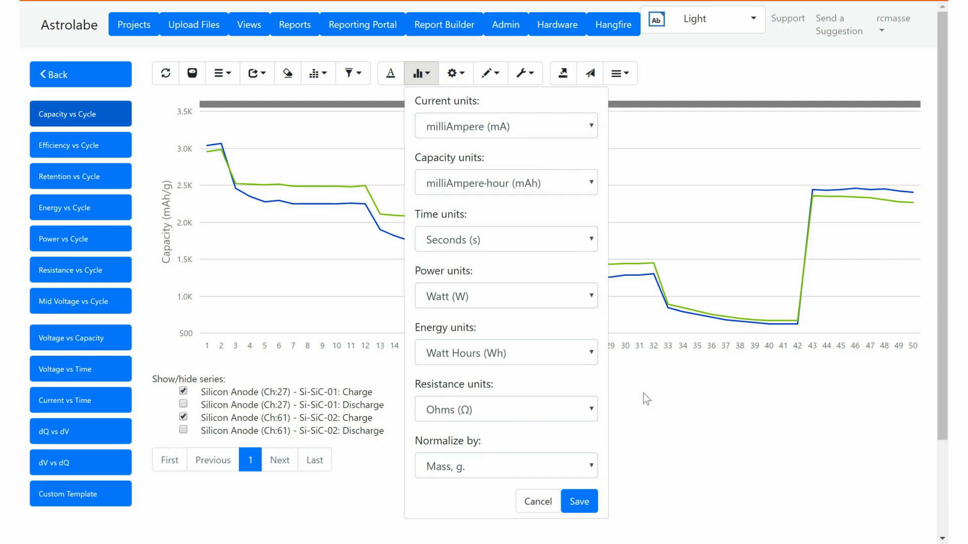
{"action": "left_click", "coordinate": [537, 501]}
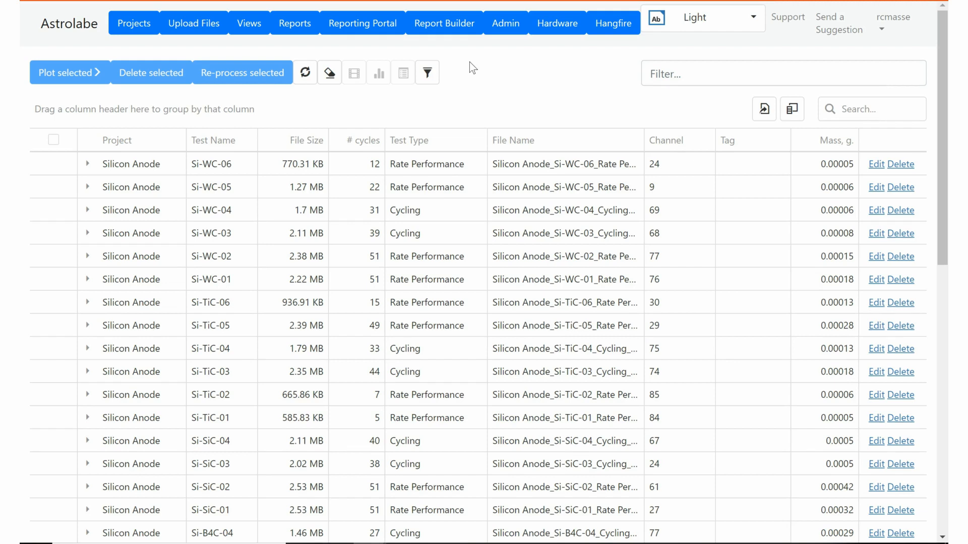
Search the tests for 'nca' and plot capacity versus cycle for the first NCA test.
{"action": "left_click", "coordinate": [861, 110]}
{"action": "type", "text": "nca"}
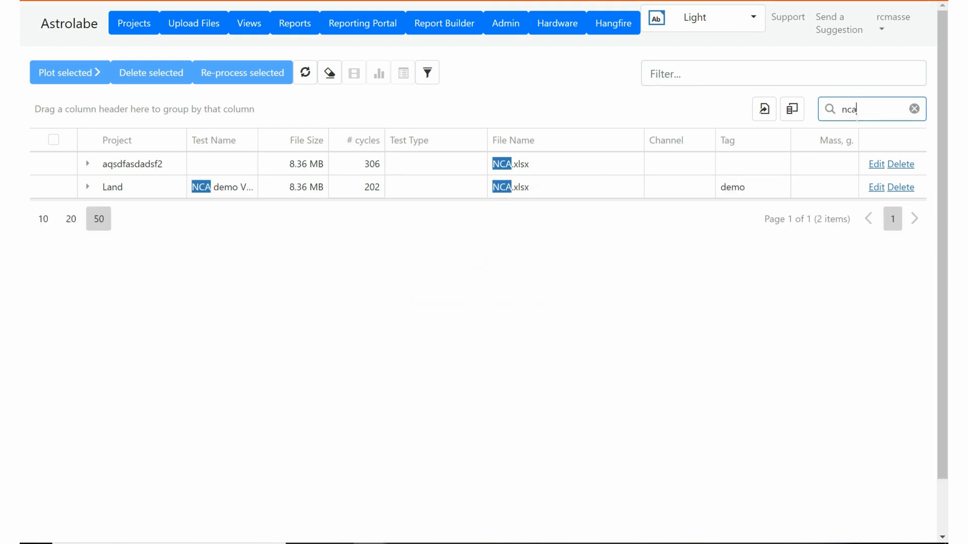
{"action": "left_click", "coordinate": [53, 164]}
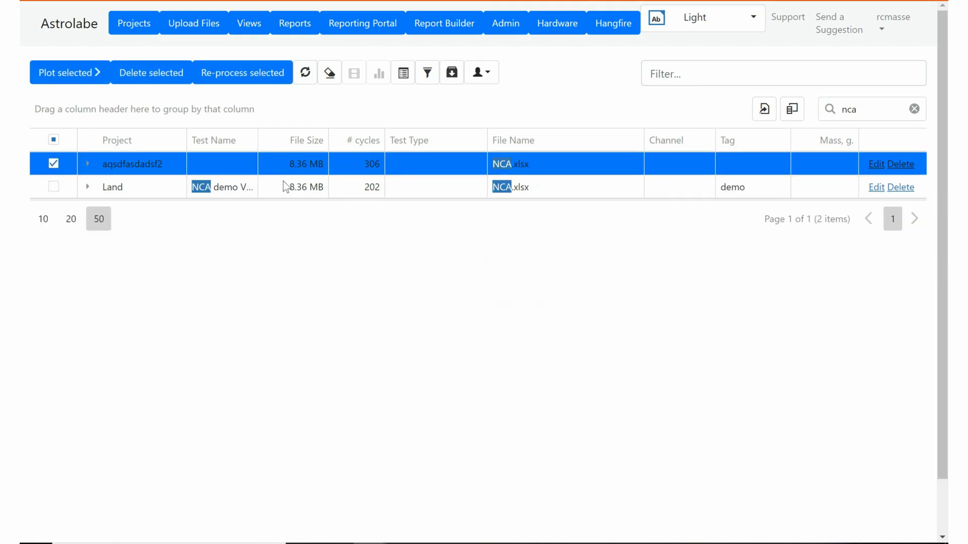
{"action": "left_click", "coordinate": [60, 76]}
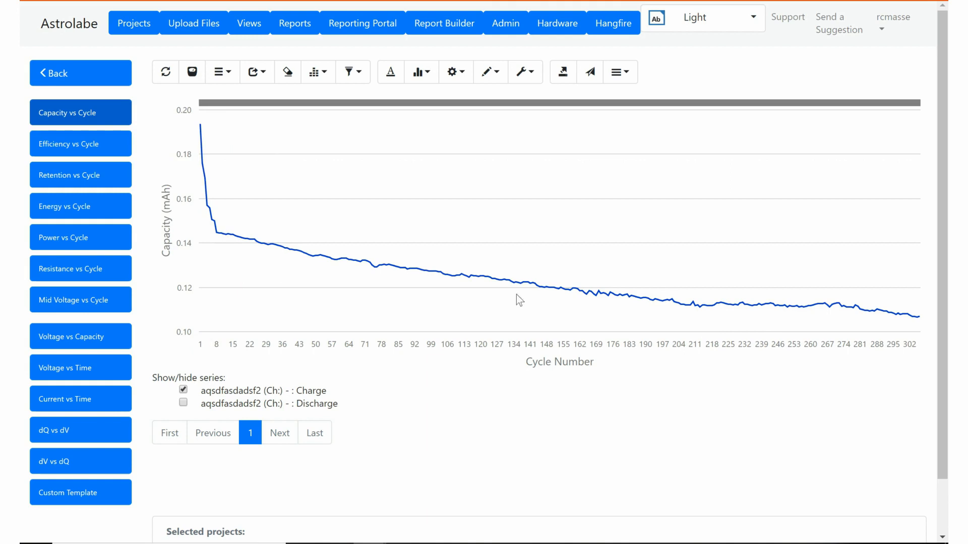
Set the cycle selector filter to Every N-th = 50 and save it.
{"action": "left_click", "coordinate": [352, 72]}
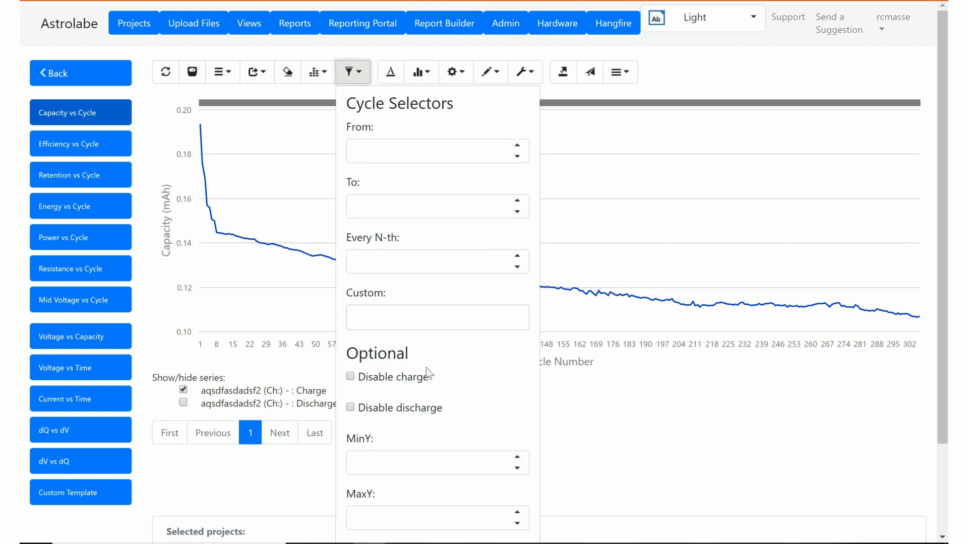
{"action": "left_click", "coordinate": [406, 208]}
{"action": "left_click", "coordinate": [401, 271]}
{"action": "type", "text": "50"}
{"action": "left_click", "coordinate": [482, 363]}
{"action": "scroll", "coordinate": [474, 370], "scroll_direction": "down", "scroll_amount": 2}
{"action": "left_click", "coordinate": [521, 522]}
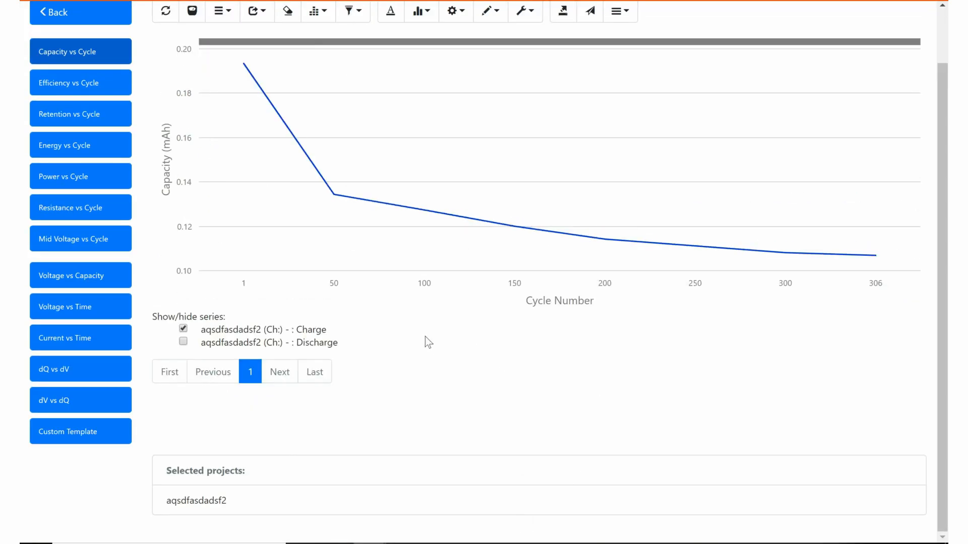
{"action": "mouse_move", "coordinate": [366, 207]}
On Voltage vs Capacity, add cycle 1 discharge and cycle 50 and 100 curves, then open Templates.
{"action": "left_click", "coordinate": [83, 280]}
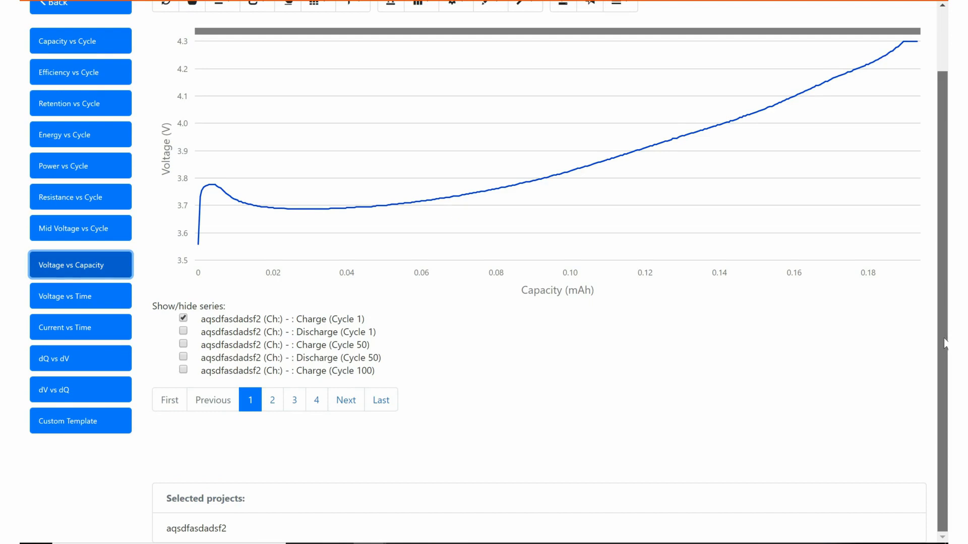
{"action": "scroll", "coordinate": [928, 340], "scroll_direction": "up", "scroll_amount": 2}
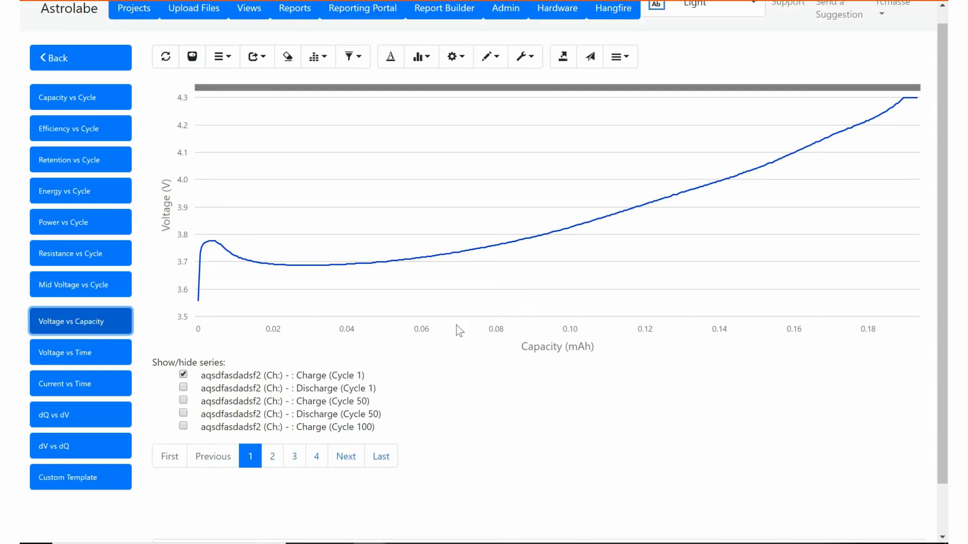
{"action": "left_click", "coordinate": [183, 388]}
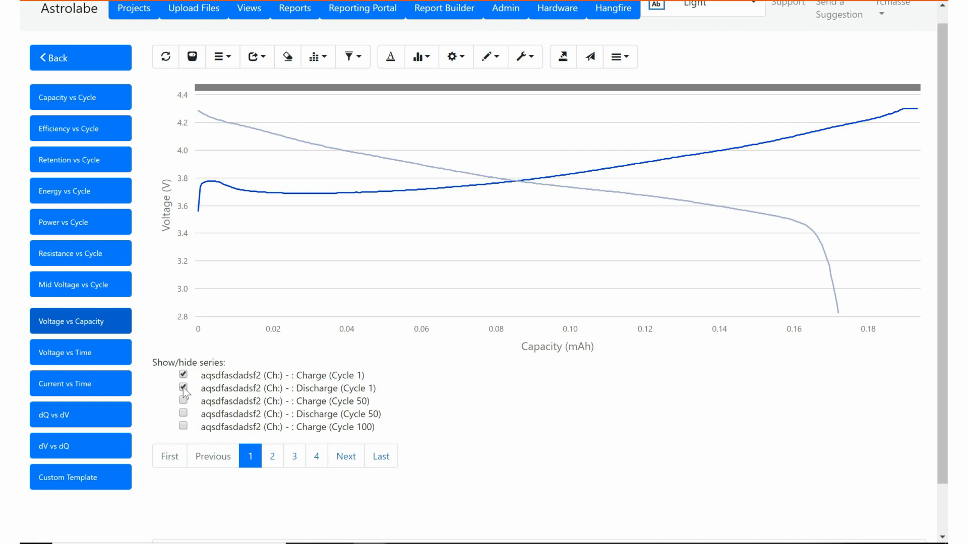
{"action": "left_click", "coordinate": [183, 400]}
{"action": "left_click", "coordinate": [183, 413]}
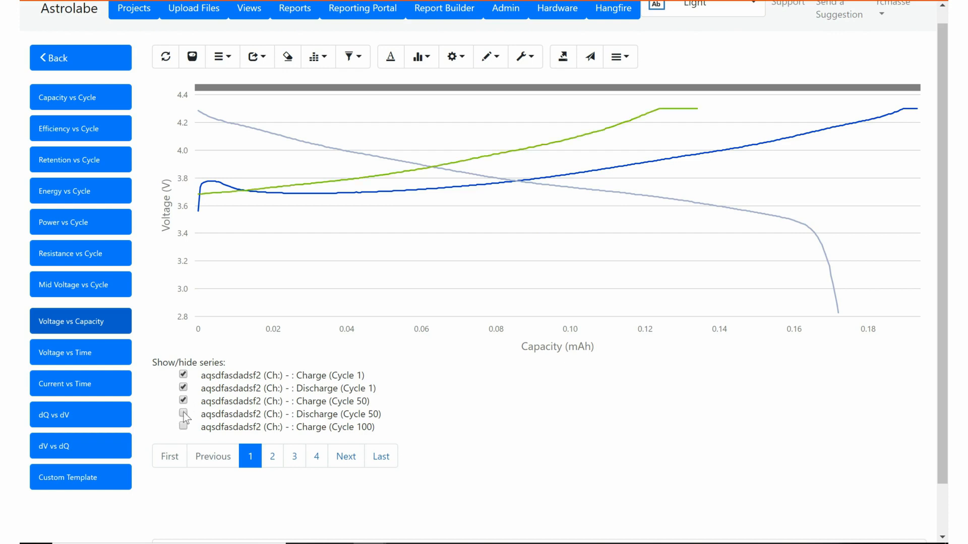
{"action": "left_click", "coordinate": [183, 426]}
{"action": "left_click", "coordinate": [262, 456]}
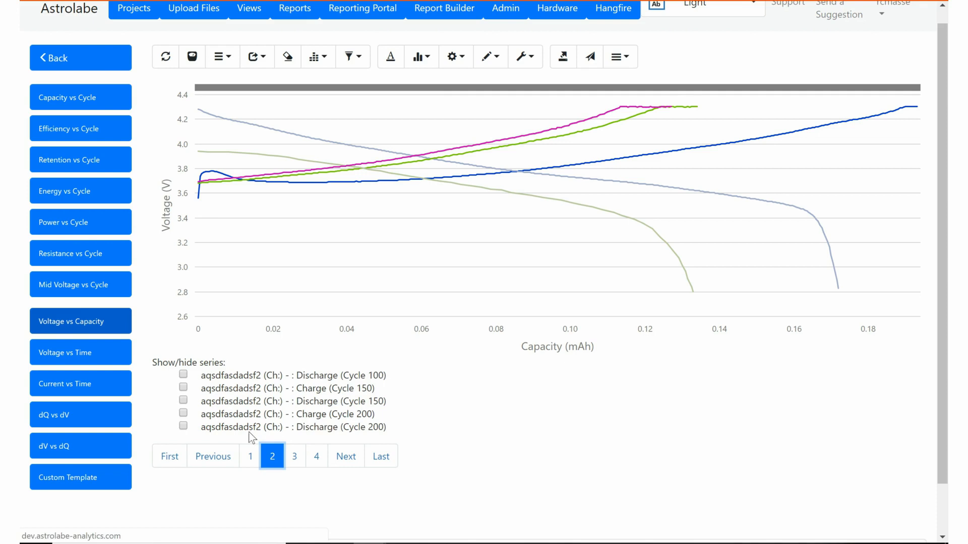
{"action": "left_click", "coordinate": [183, 374]}
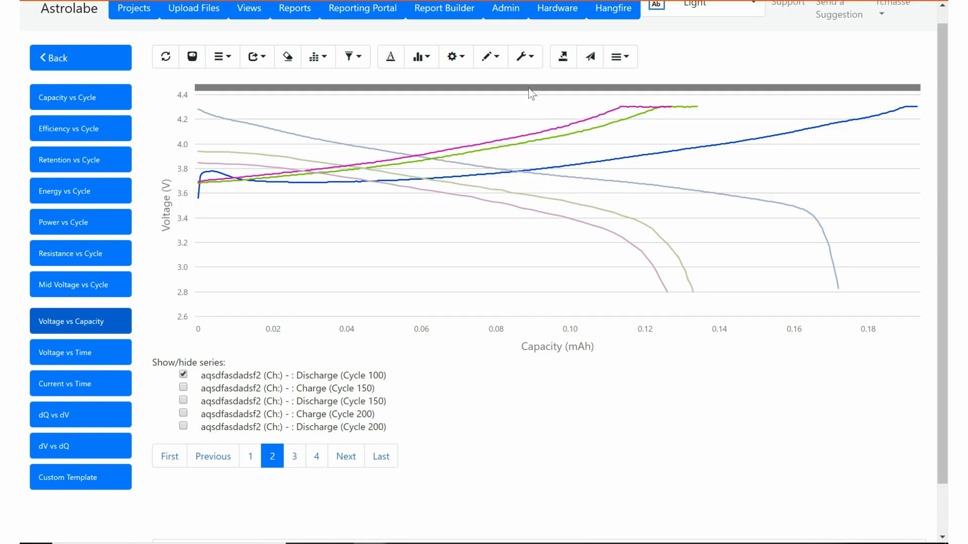
{"action": "left_click", "coordinate": [525, 68]}
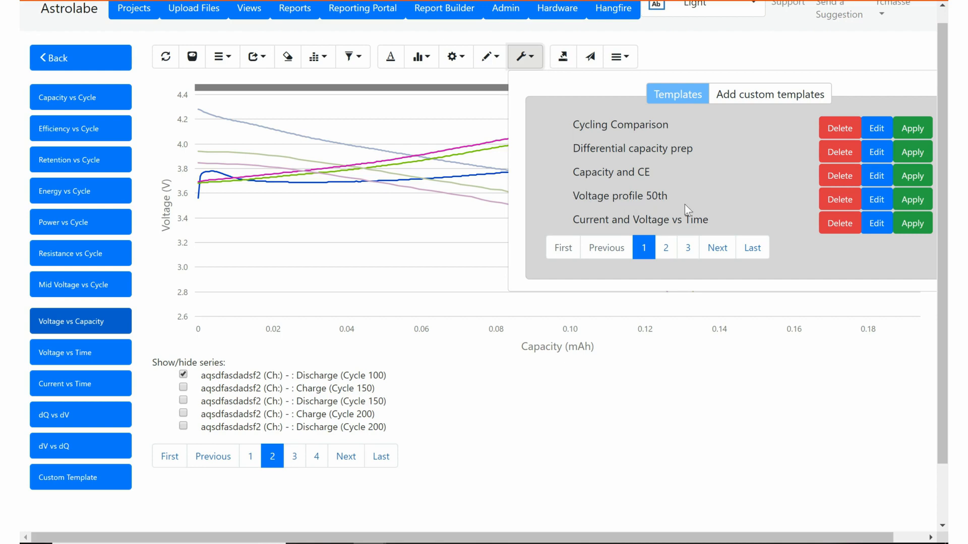
Edit the Voltage profile 50th template and review its axes, keeping Capacity on x.
{"action": "left_click", "coordinate": [877, 200]}
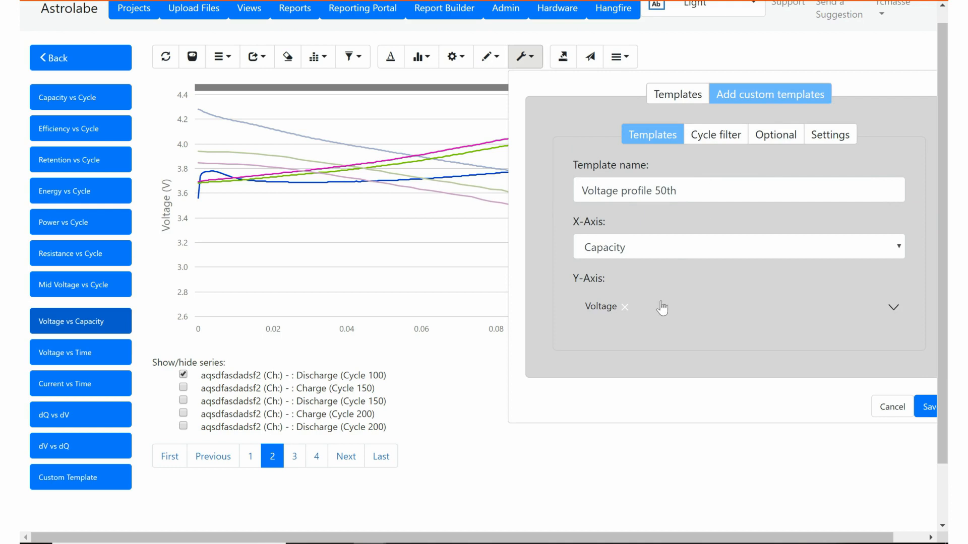
{"action": "left_click_drag", "start_coordinate": [587, 191], "coordinate": [650, 244]}
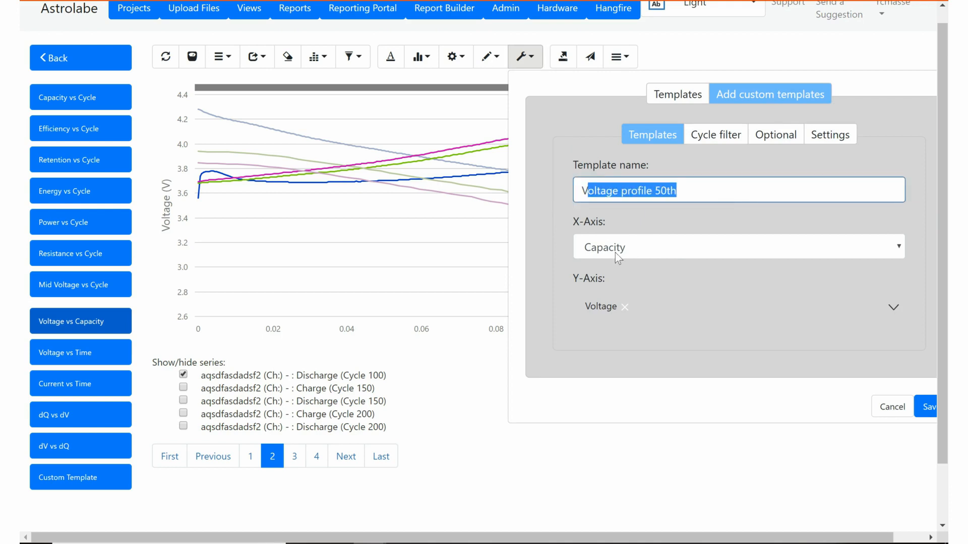
{"action": "left_click", "coordinate": [599, 253]}
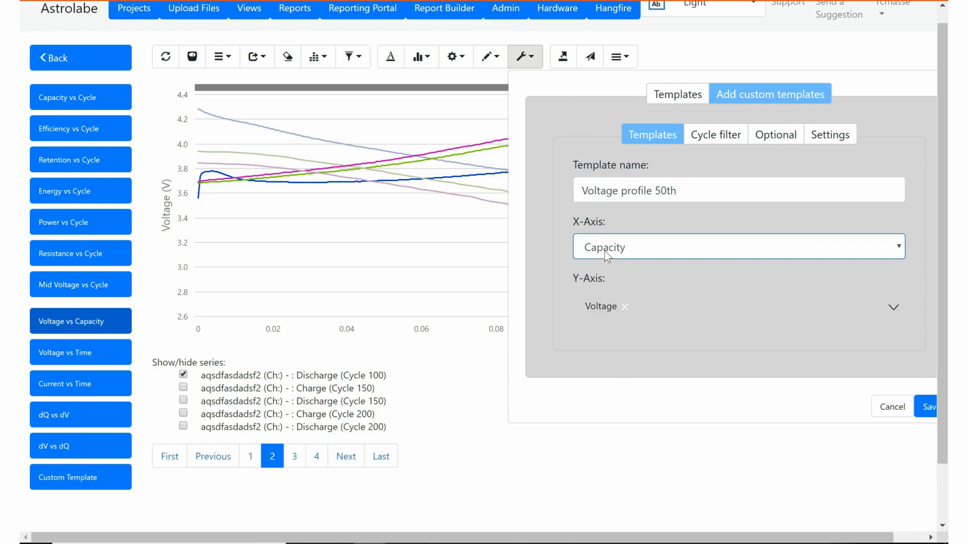
{"action": "left_click", "coordinate": [603, 252]}
{"action": "scroll", "coordinate": [909, 337], "scroll_direction": "up", "scroll_amount": 2}
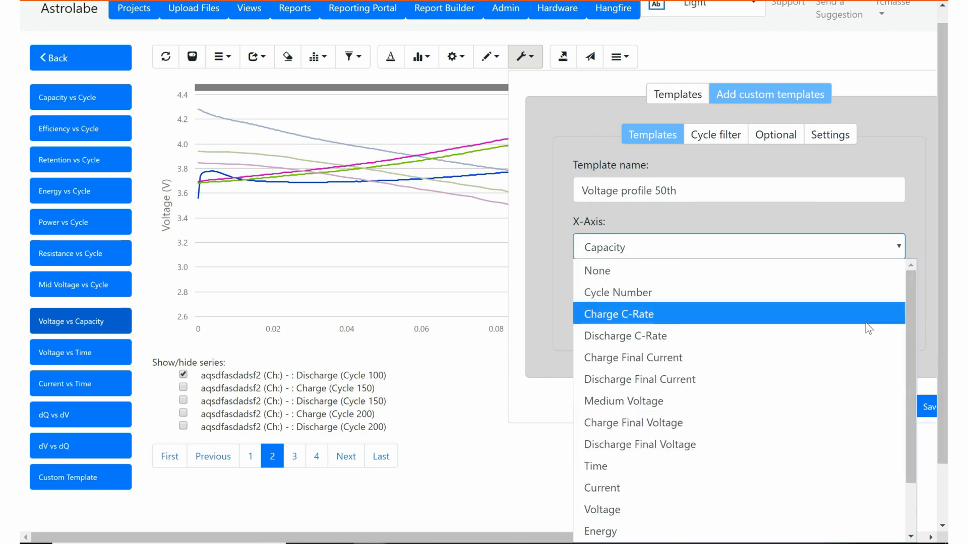
{"action": "left_click", "coordinate": [547, 249]}
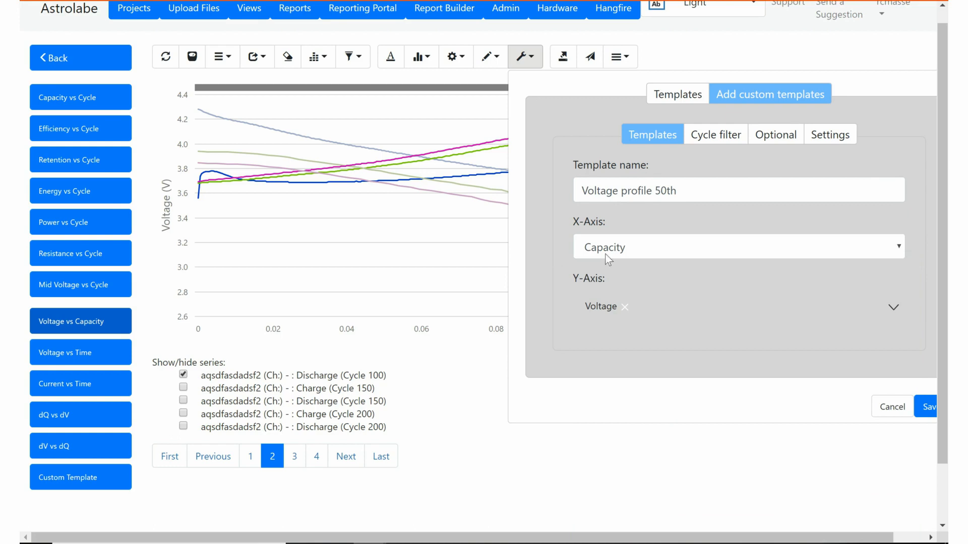
{"action": "left_click", "coordinate": [904, 313]}
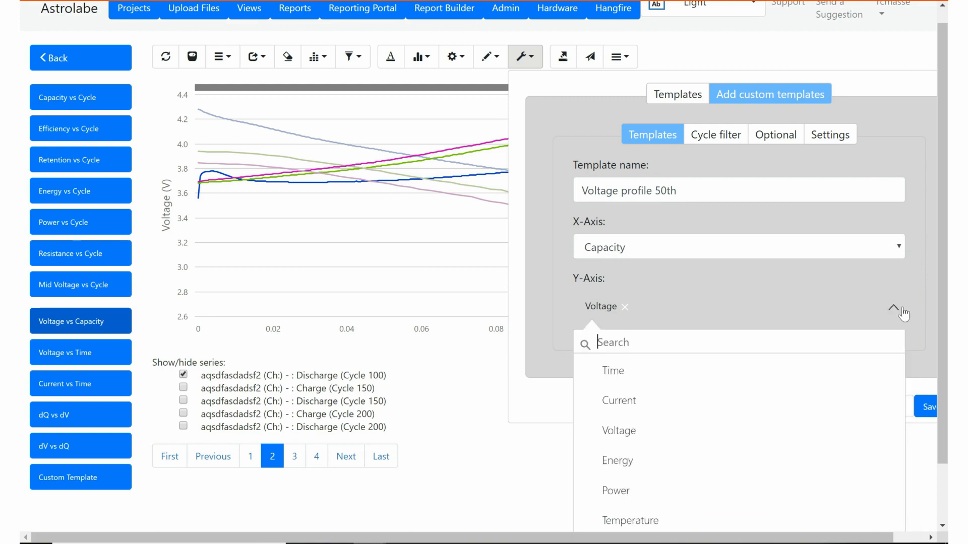
Check its every-50th cycle filter, optional and grid/font settings, then save and plot it.
{"action": "left_click", "coordinate": [705, 139]}
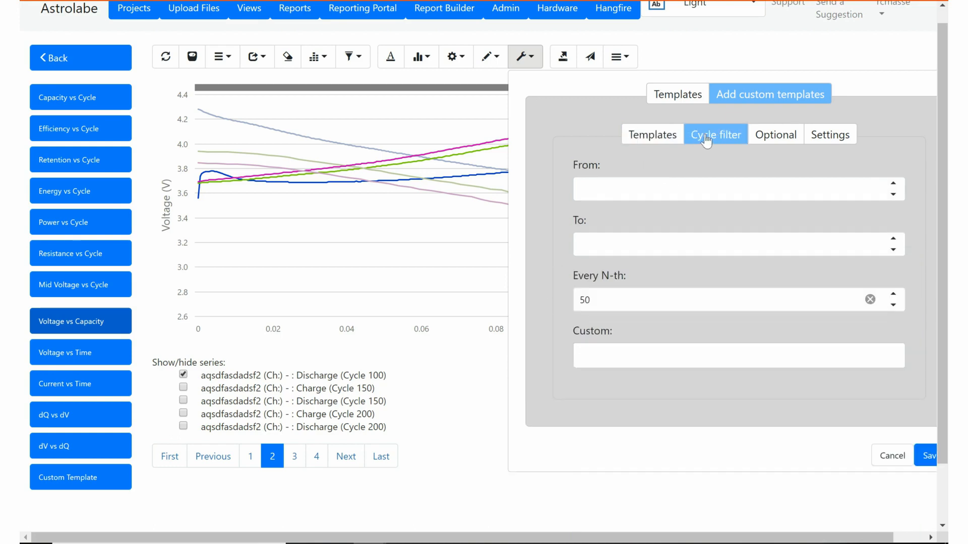
{"action": "left_click", "coordinate": [606, 301]}
{"action": "left_click", "coordinate": [776, 139]}
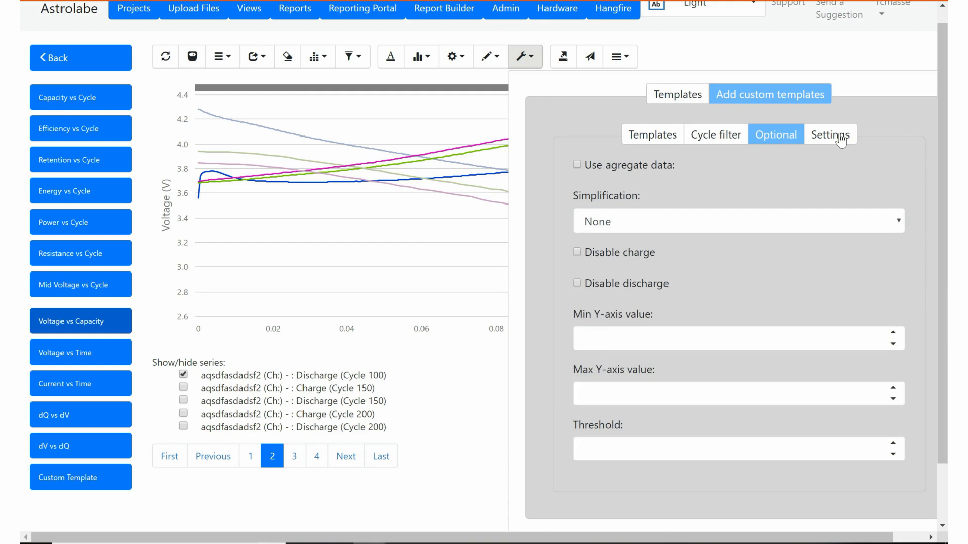
{"action": "left_click", "coordinate": [840, 141]}
{"action": "scroll", "coordinate": [688, 191], "scroll_direction": "down", "scroll_amount": 1}
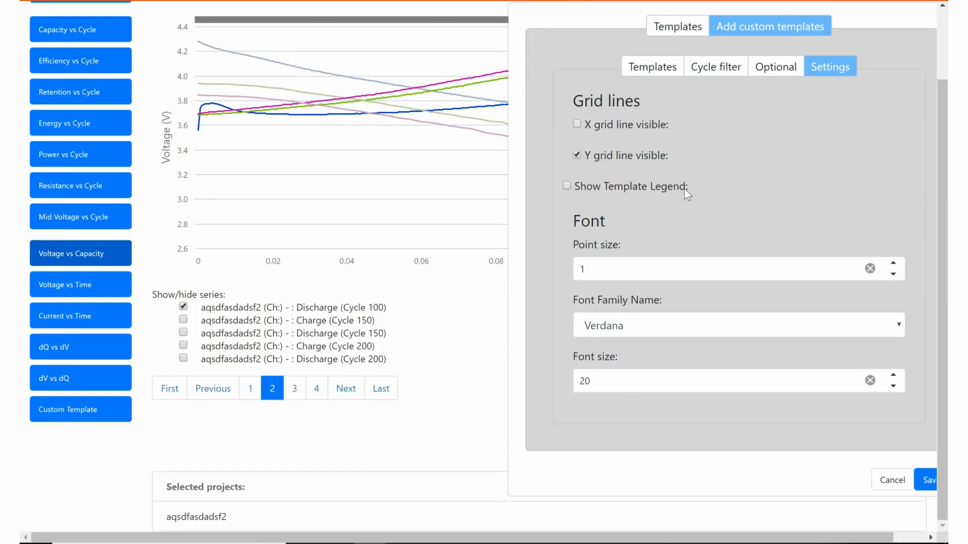
{"action": "scroll", "coordinate": [683, 198], "scroll_direction": "up", "scroll_amount": 1}
{"action": "scroll", "coordinate": [773, 294], "scroll_direction": "down", "scroll_amount": 1}
{"action": "scroll", "coordinate": [773, 294], "scroll_direction": "down", "scroll_amount": 2}
{"action": "left_click", "coordinate": [927, 481]}
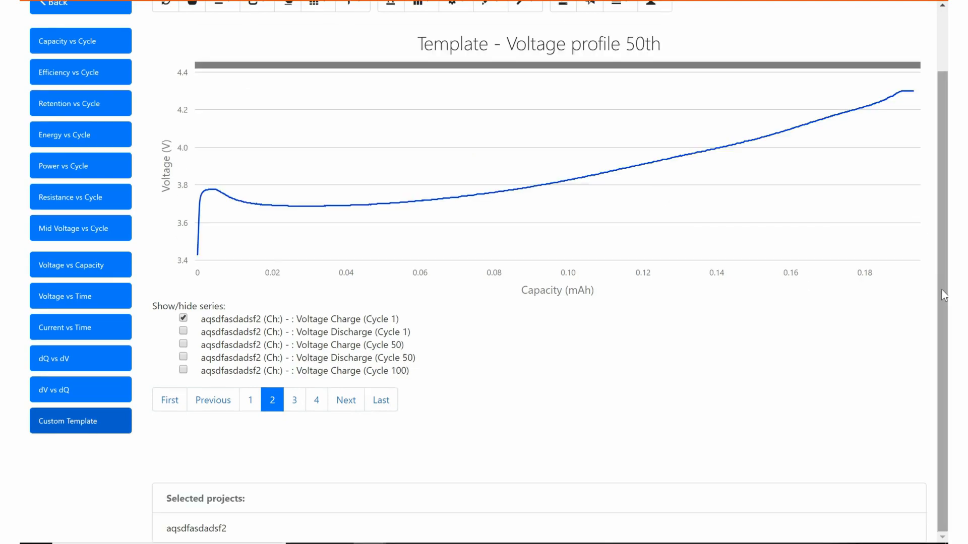
Show cycle 1 discharge, cycle 50 charge/discharge, cycle 100 charge and cycle 250 charge curves.
{"action": "left_click_drag", "start_coordinate": [942, 290], "coordinate": [942, 276]}
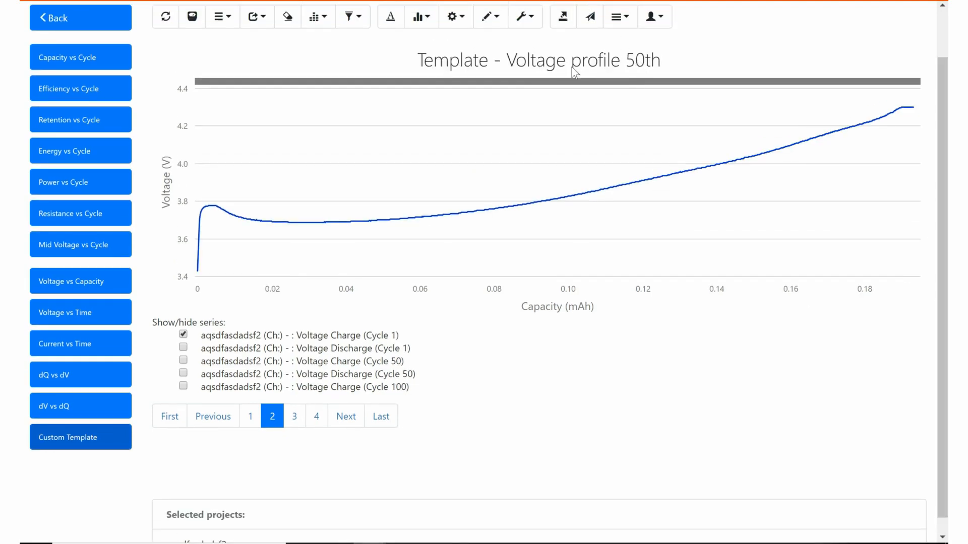
{"action": "left_click", "coordinate": [183, 348]}
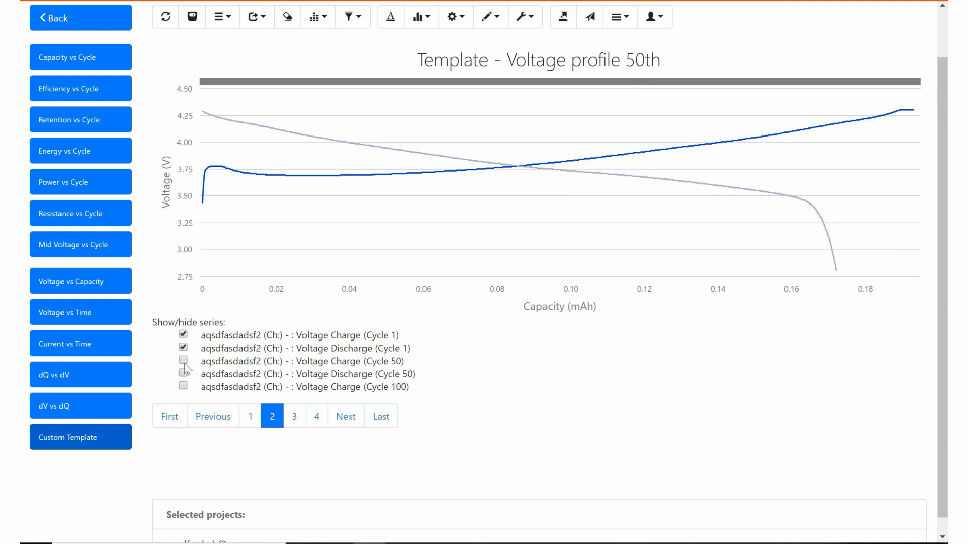
{"action": "left_click", "coordinate": [183, 360]}
{"action": "left_click", "coordinate": [183, 373]}
{"action": "left_click", "coordinate": [183, 386]}
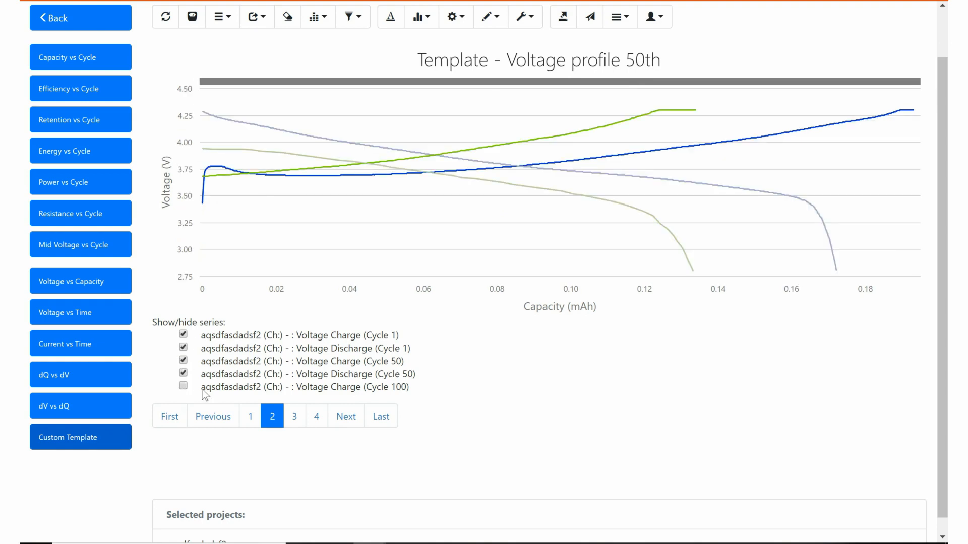
{"action": "left_click", "coordinate": [301, 422]}
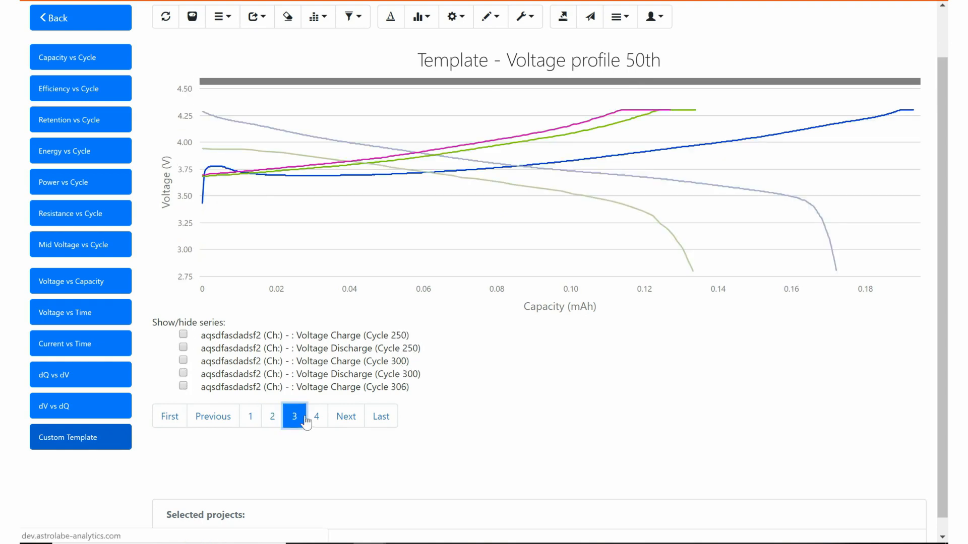
{"action": "left_click", "coordinate": [184, 335]}
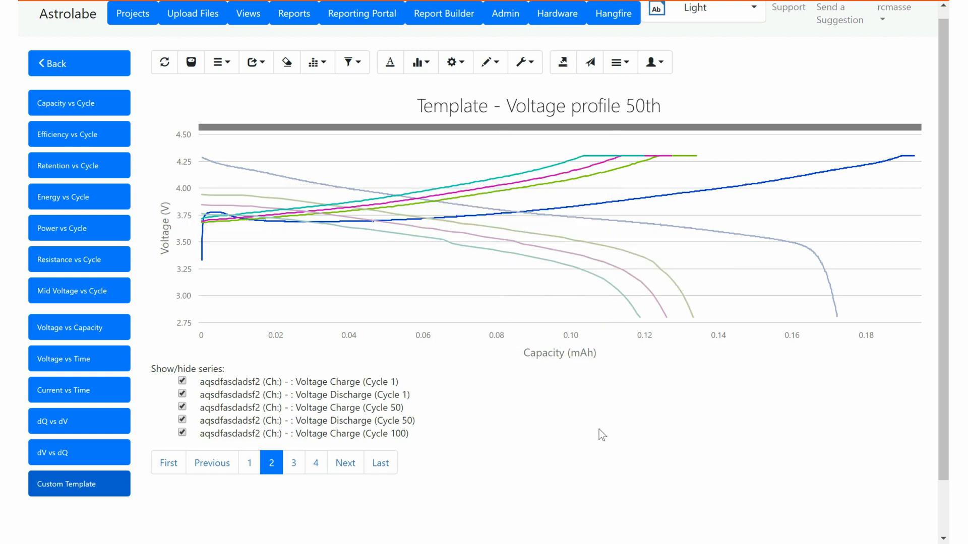
Export the filtered chart to Excel and open the downloaded Export (12).xlsx.
{"action": "left_click", "coordinate": [571, 69]}
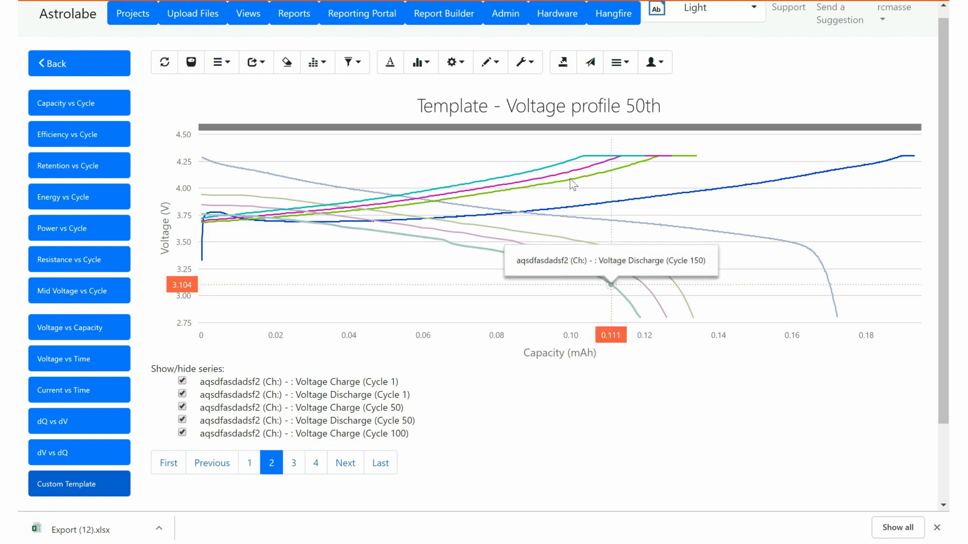
{"action": "left_click", "coordinate": [123, 540]}
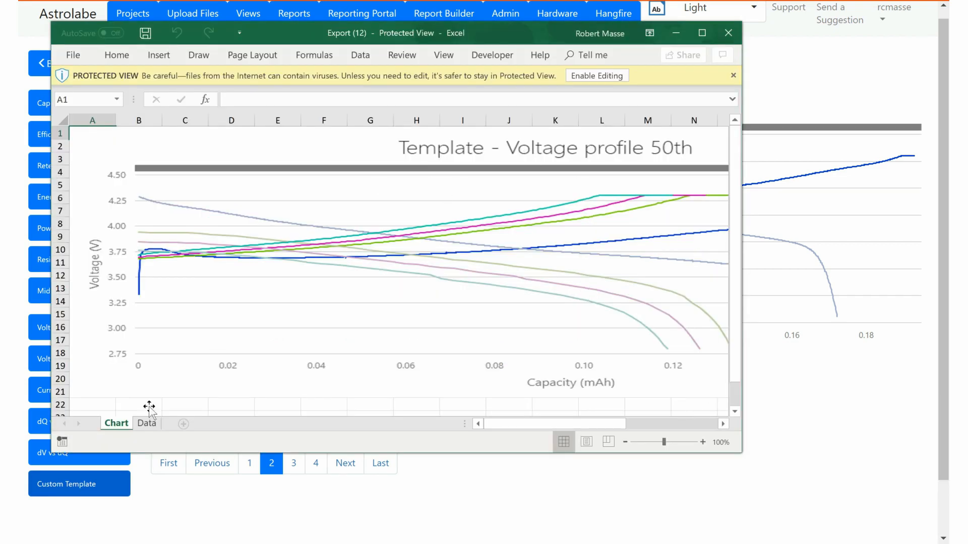
On the Data sheet, go through the column headers from B1 to the Voltage Discharge (Cycle 150) header.
{"action": "left_click", "coordinate": [146, 424]}
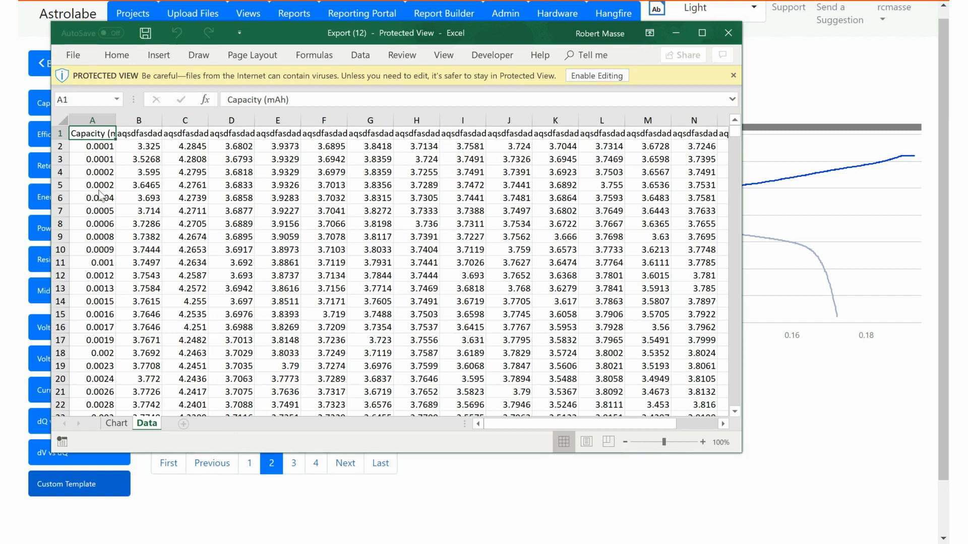
{"action": "left_click", "coordinate": [132, 139]}
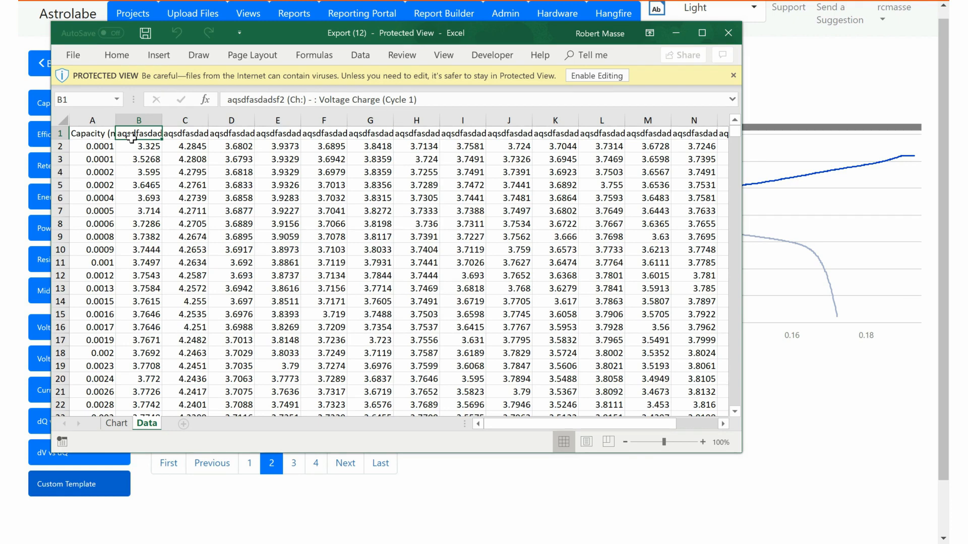
{"action": "key", "text": "Right"}
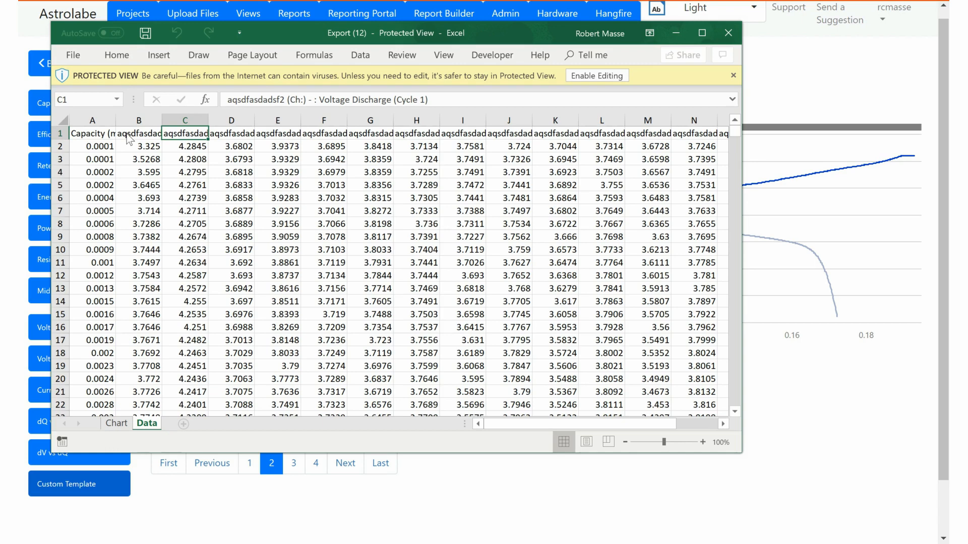
{"action": "key", "text": "Right"}
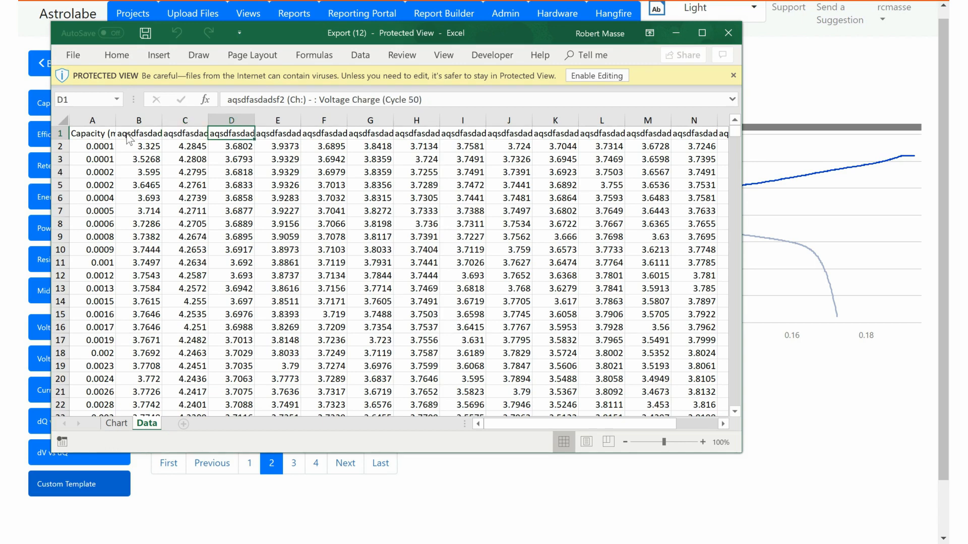
{"action": "key", "text": "Right"}
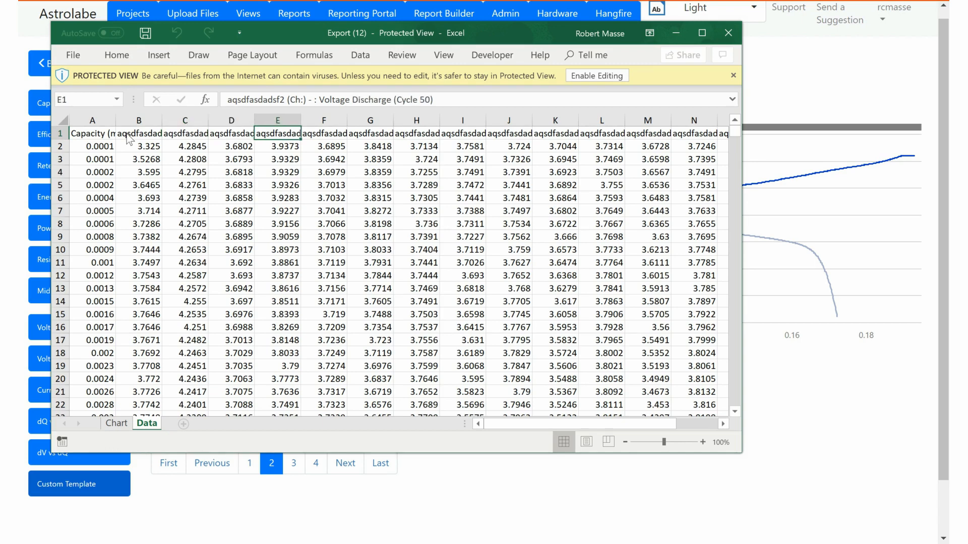
{"action": "key", "text": "Right"}
{"action": "key", "text": "Right"}
{"action": "key", "text": "Right"}
{"action": "key", "text": "Right"}
{"action": "key", "text": "Right"}
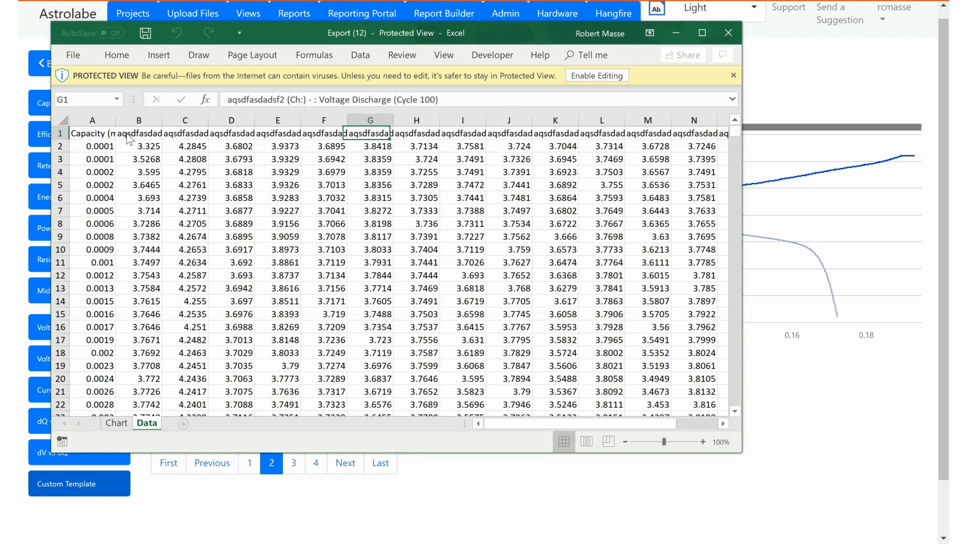
{"action": "key", "text": "Right"}
{"action": "key", "text": "Right"}
{"action": "key", "text": "Right"}
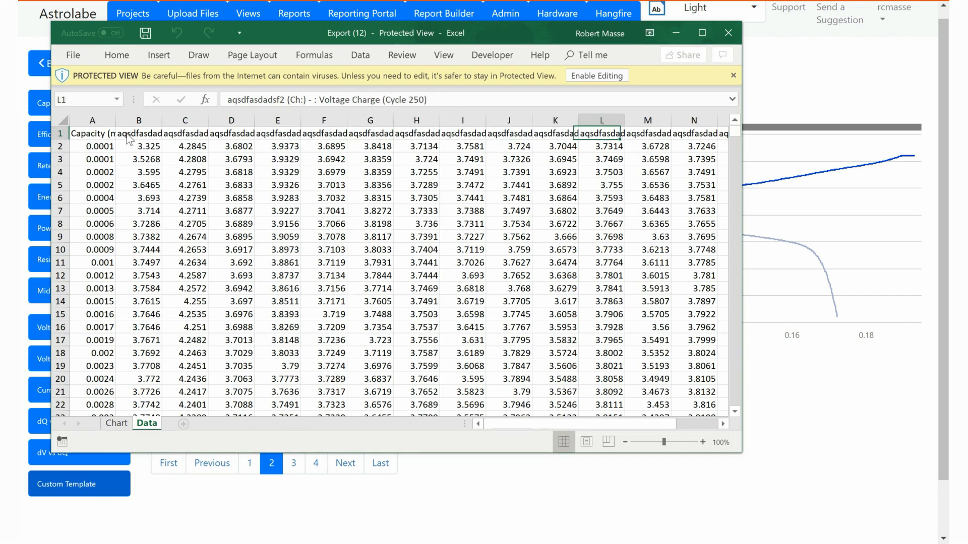